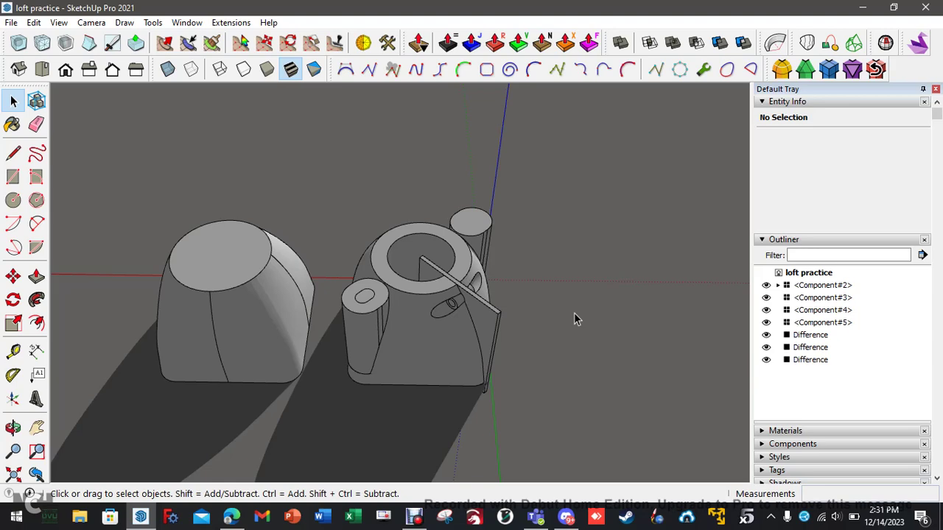
Step: Scale the Difference solid part uniformly about its centre down to 0.58
left_click(418, 338)
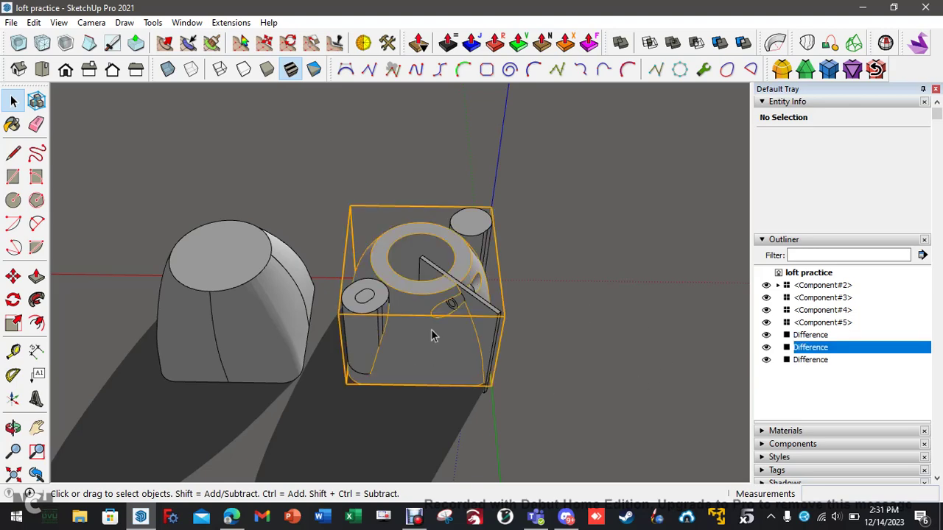
scroll(414, 262, "up", 5)
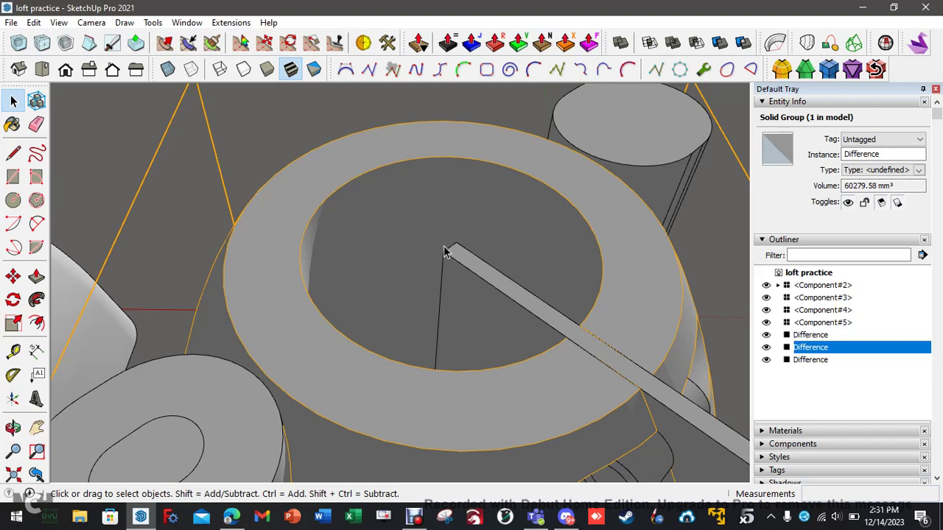
scroll(445, 252, "down", 6)
left_click(629, 232)
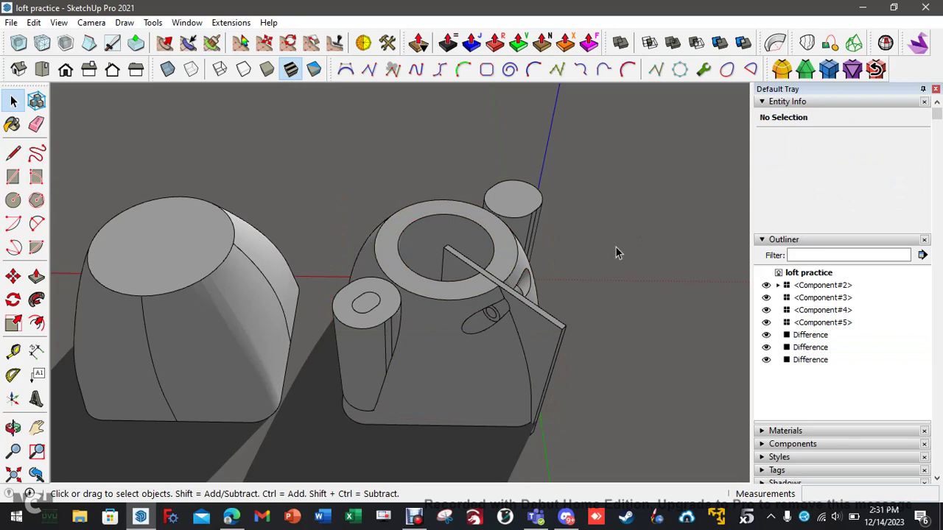
left_click(444, 306)
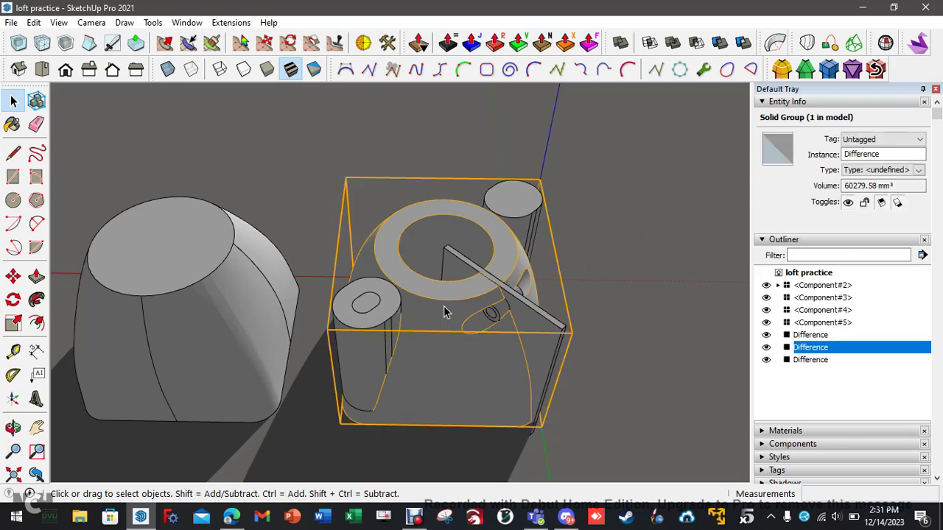
key("s")
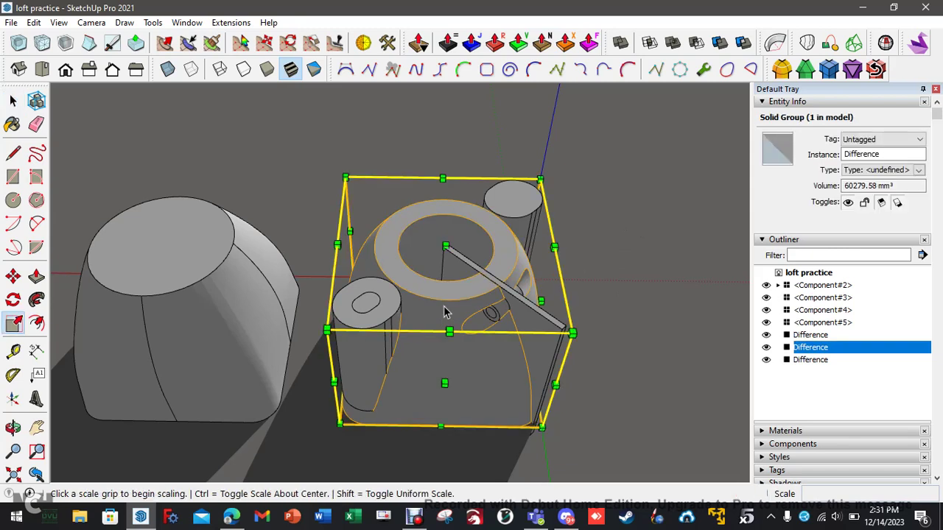
key("ctrl")
left_click(541, 178)
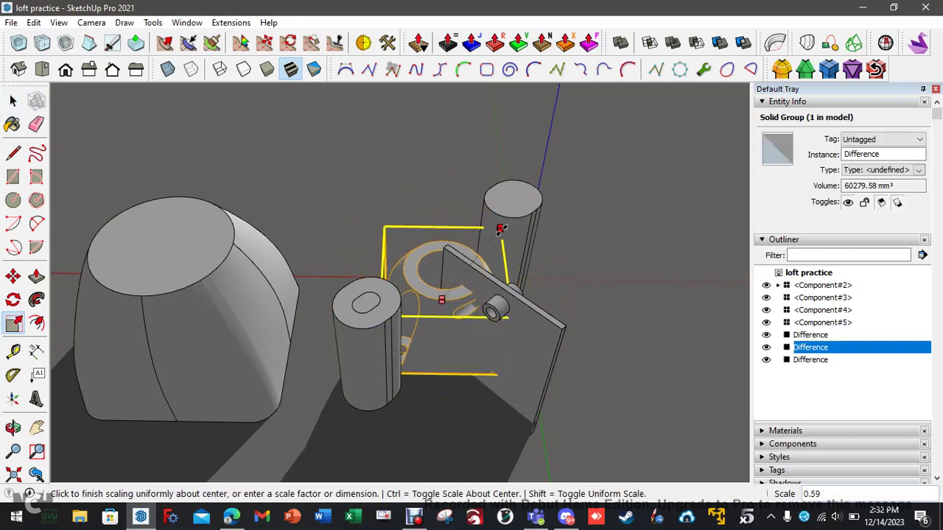
left_click(500, 231)
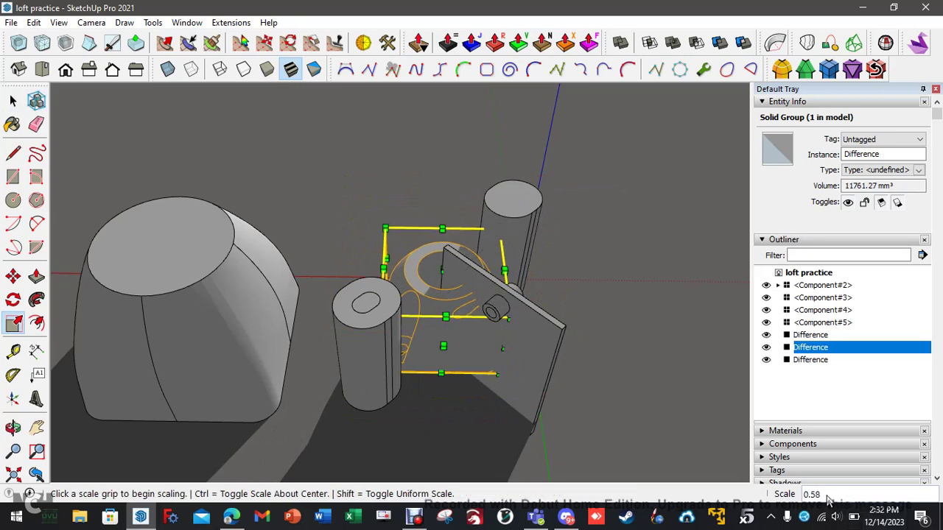
Step: Cancel the resize and undo the shrink, restoring the part to full size
type("0.00")
key("ctrl+t")
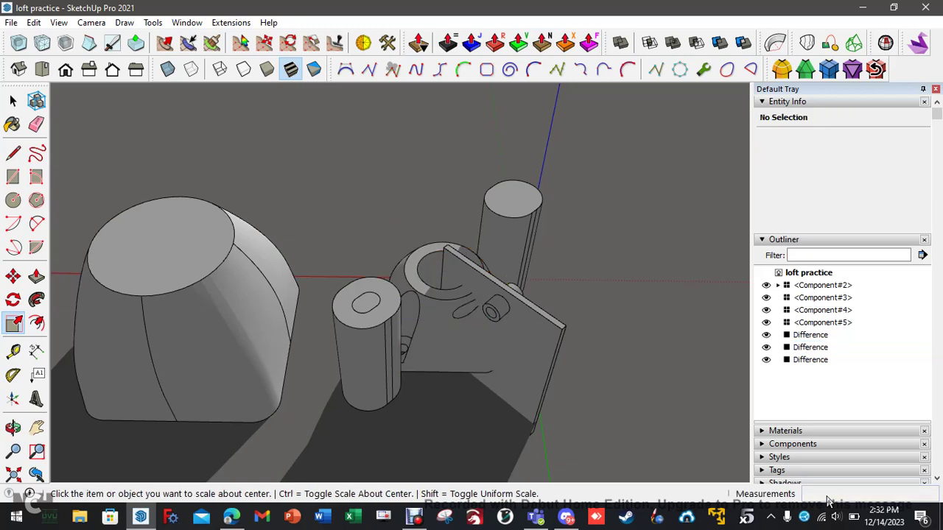
key("ctrl+z")
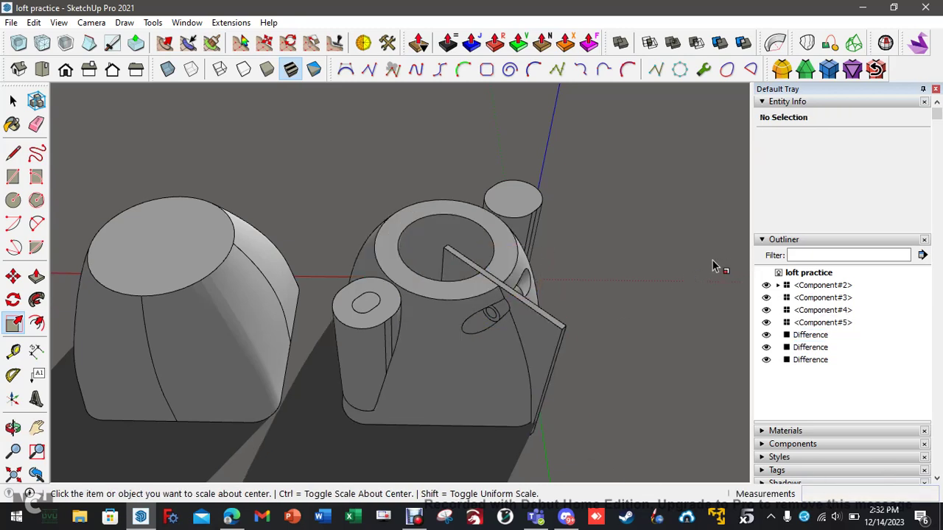
key("space")
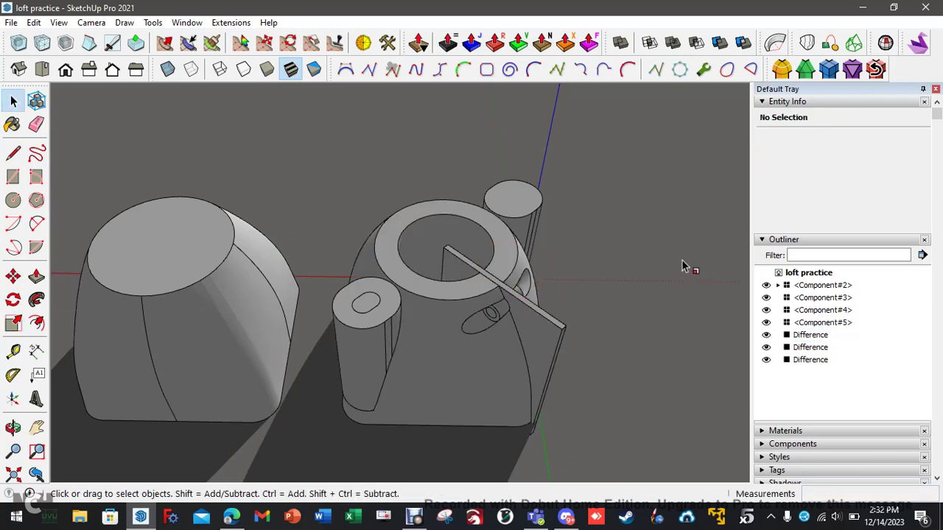
Step: Start an STL export of the Difference solid, review its options, then cancel the export
left_click(434, 323)
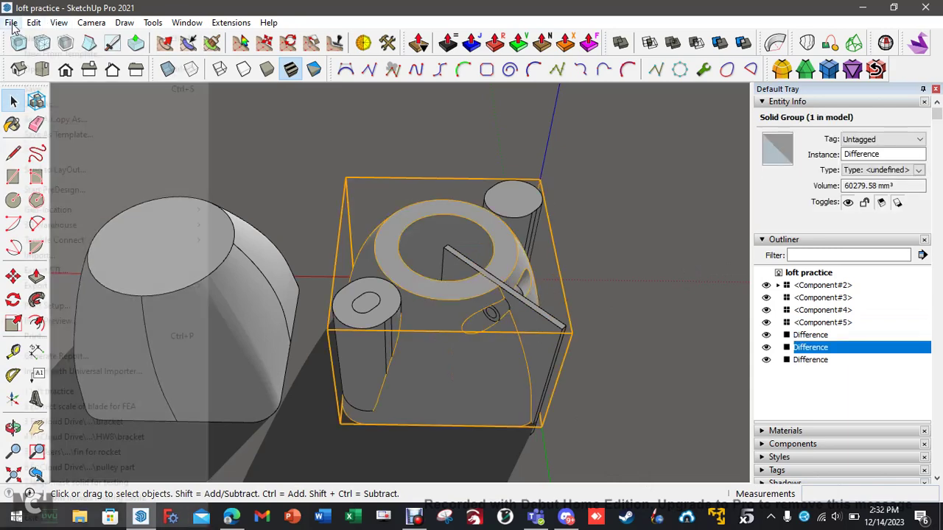
left_click(11, 22)
mouse_move(43, 291)
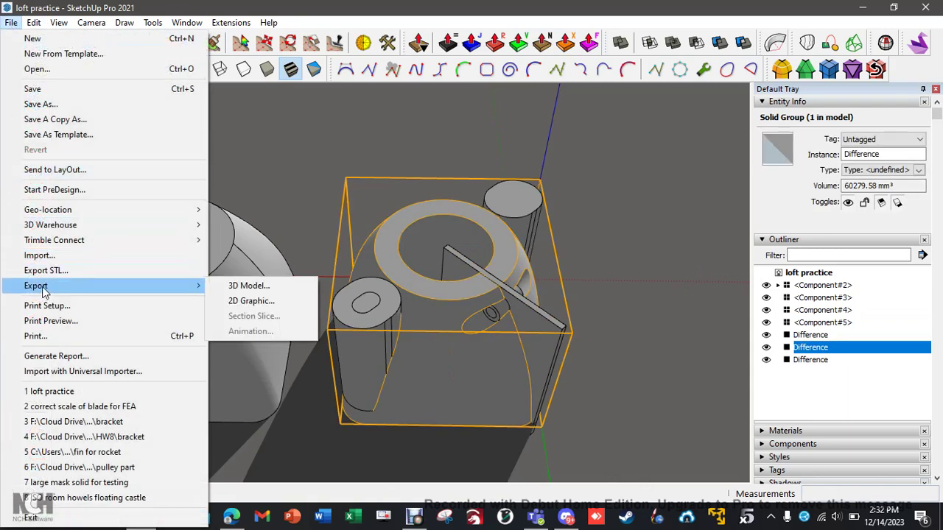
left_click(249, 286)
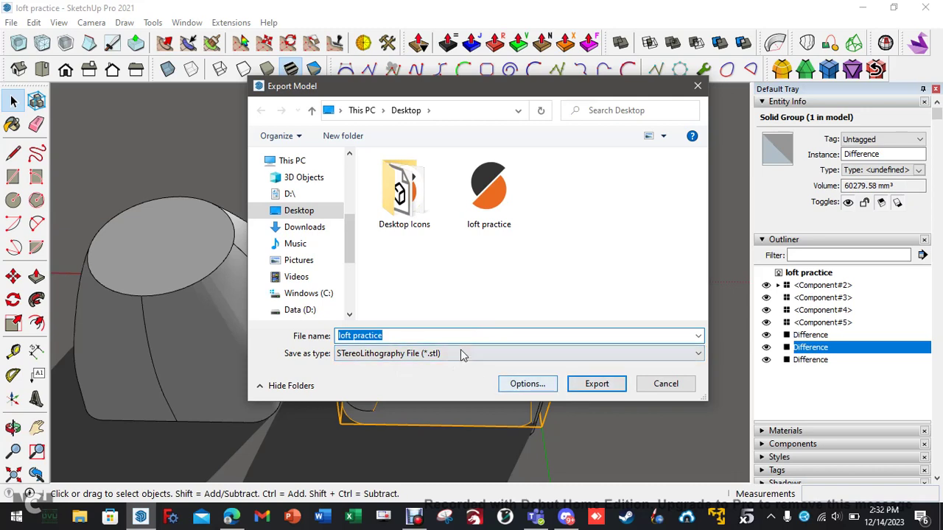
left_click(524, 384)
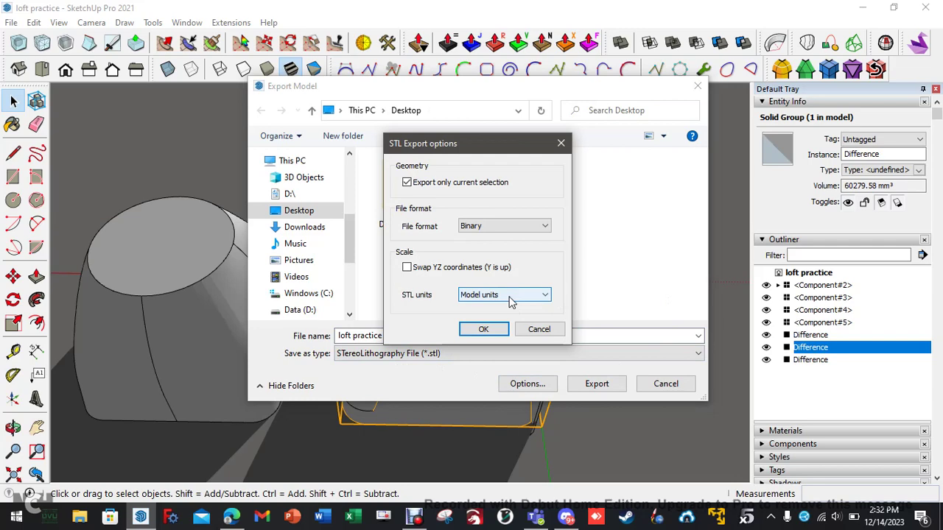
left_click(544, 331)
left_click(665, 383)
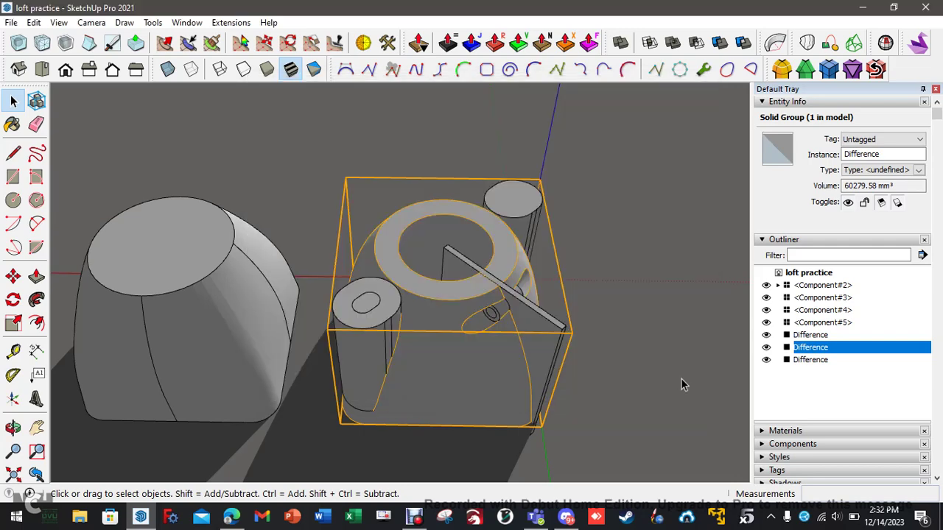
Step: Check the model units in the Model Info settings, then close them
left_click(188, 23)
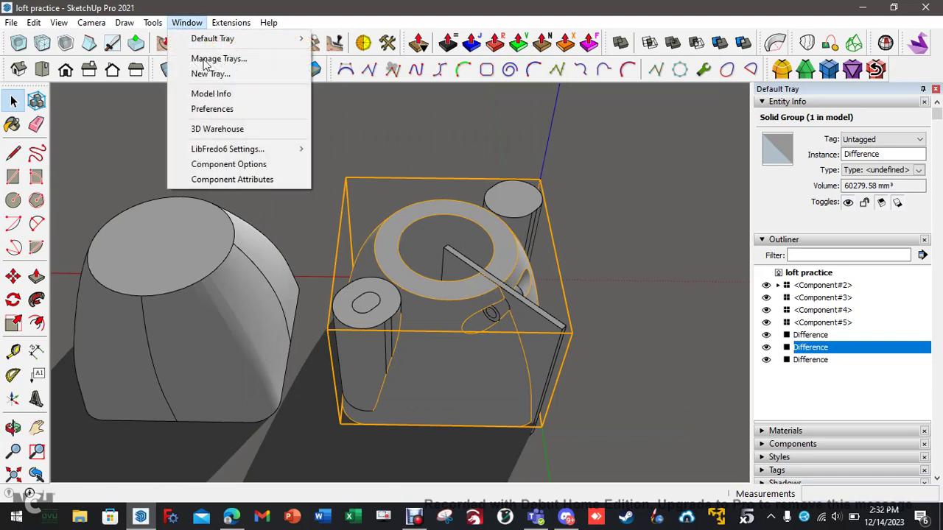
left_click(203, 94)
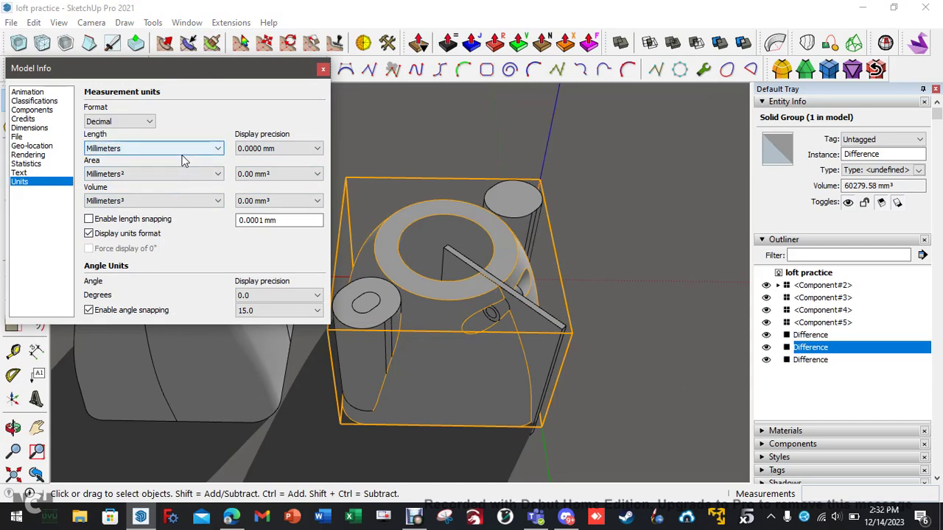
left_click(322, 69)
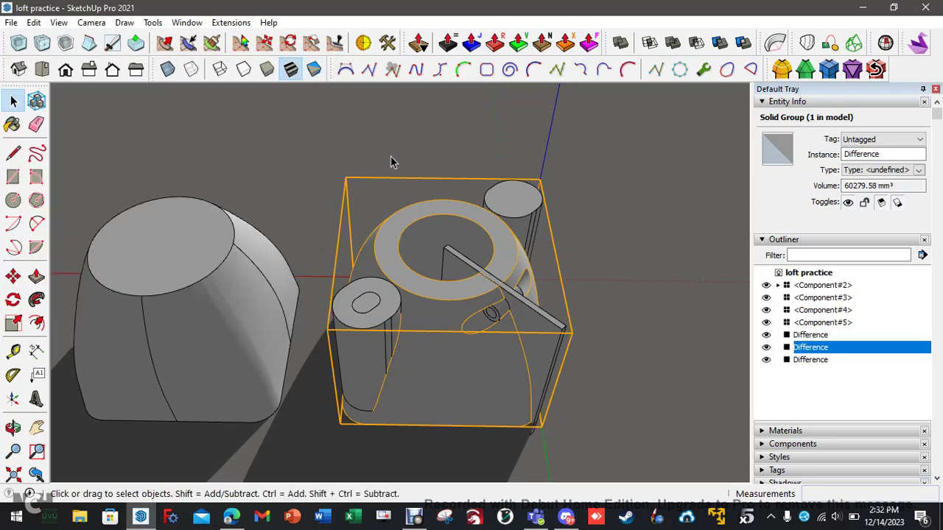
Step: Deselect everything and minimise SketchUp to reveal the desktop with the loft practice file
left_click(299, 175)
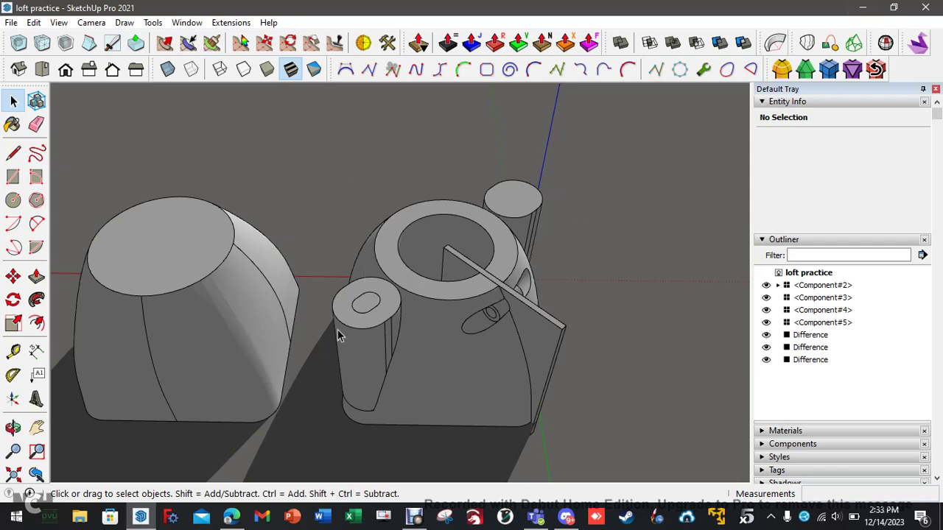
mouse_move(413, 518)
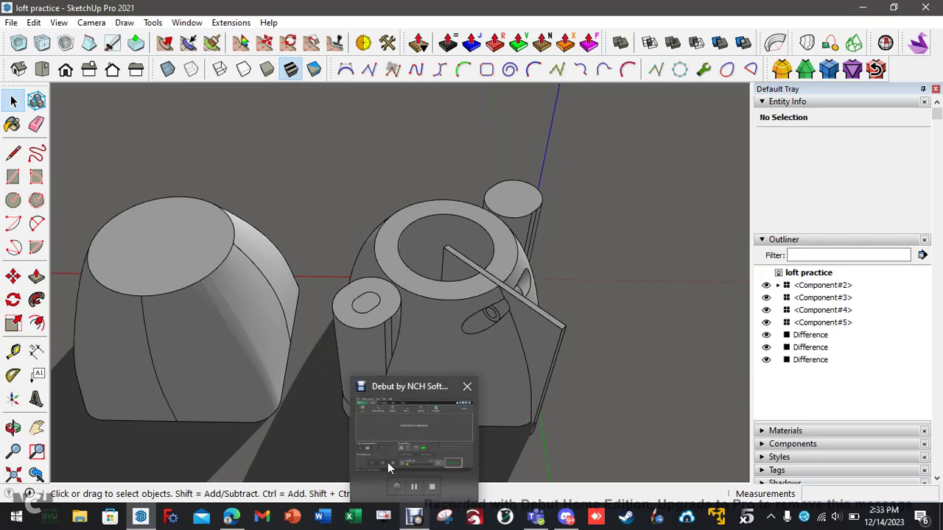
key("super+d")
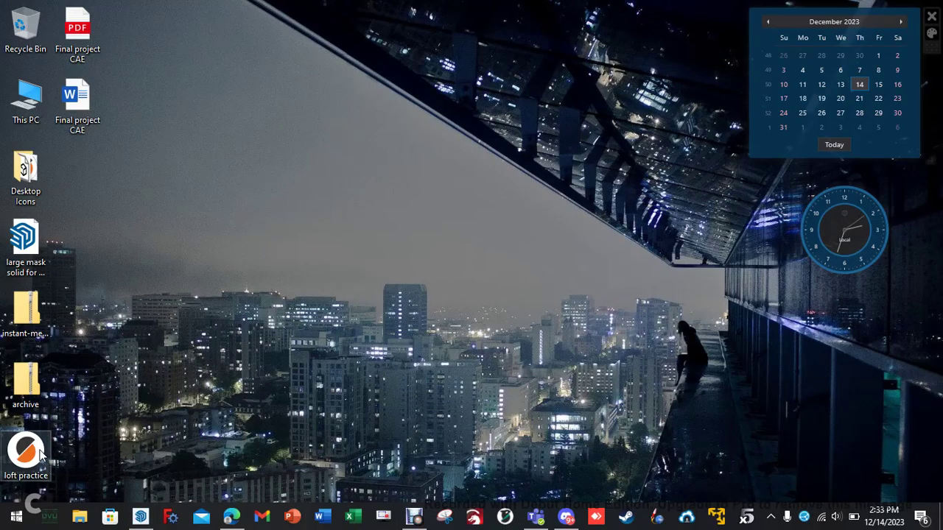
double_click(41, 454)
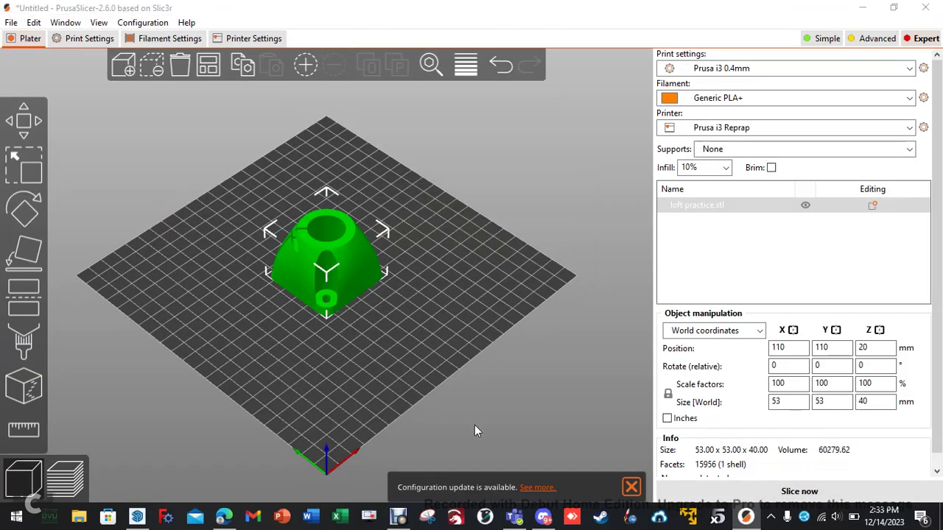
left_click(575, 335)
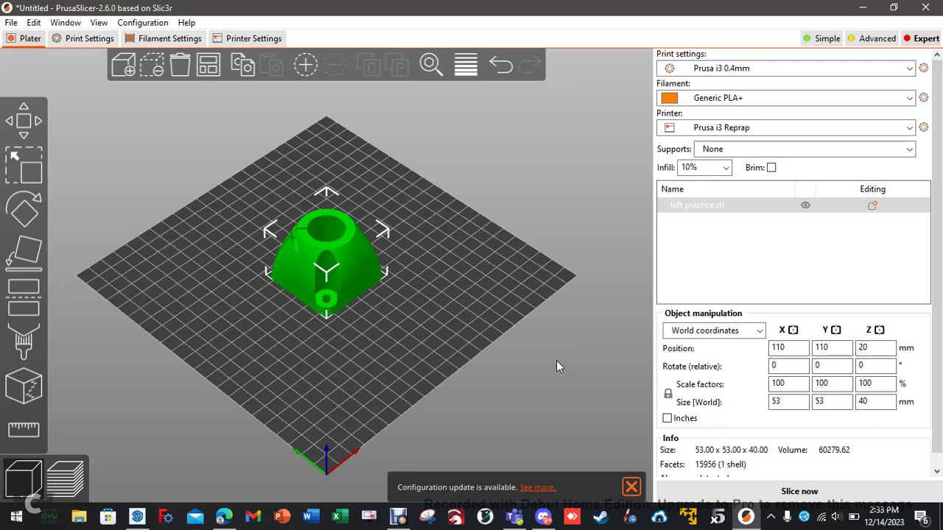
left_click(826, 401)
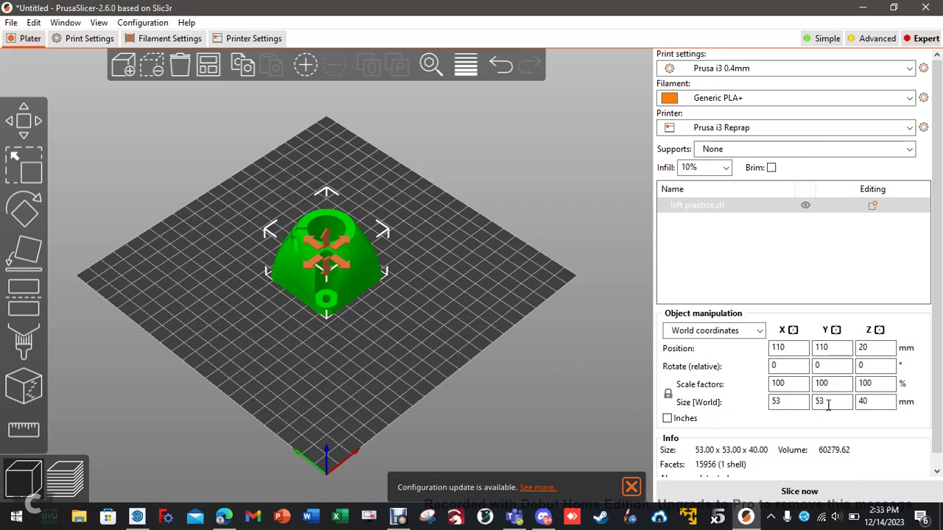
left_click(512, 372)
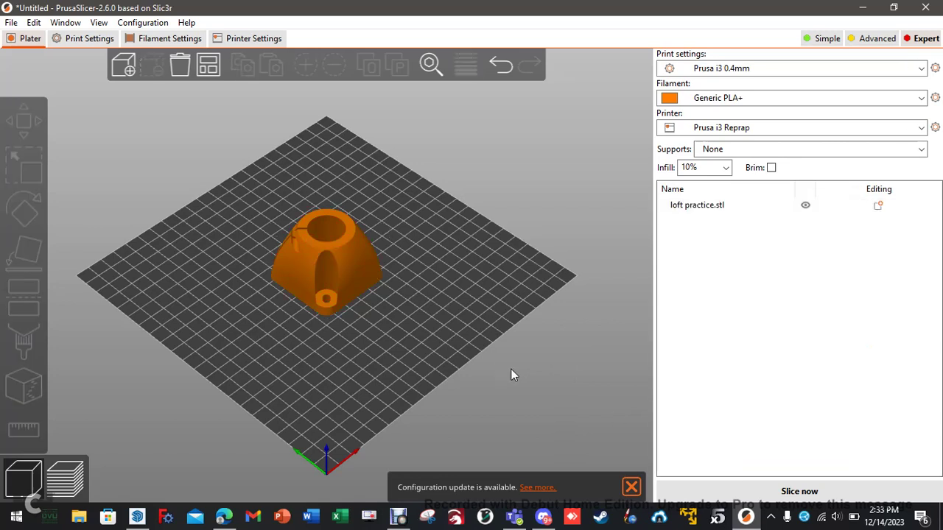
left_click(925, 8)
Step: Quit the slicer without saving and bring the Intact.design Project Inventory window forward
left_click(532, 307)
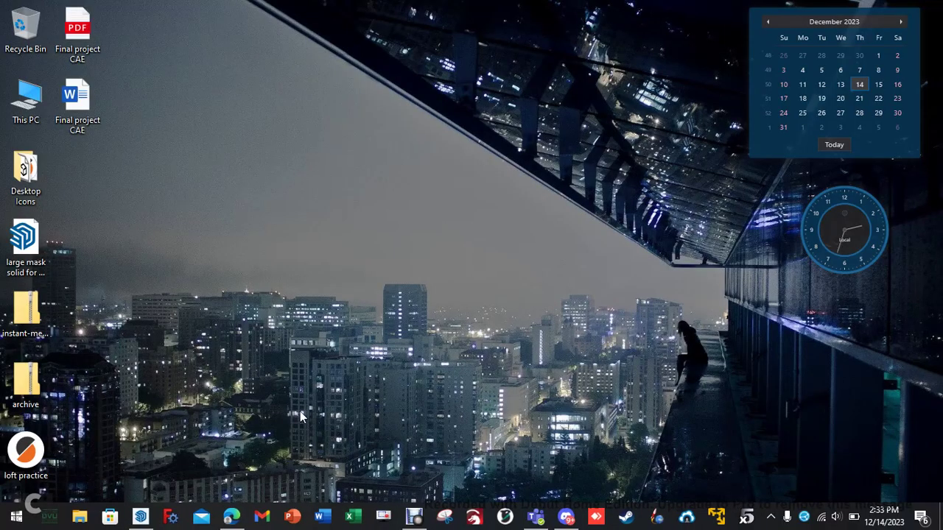
left_click(232, 517)
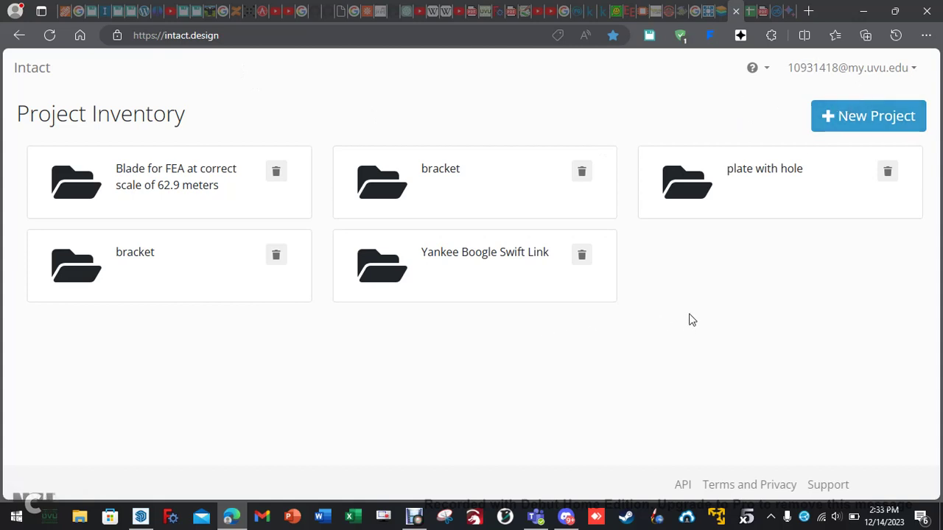
Step: Create a new project from the Desktop file 'loft practice', set units to mm, and import it
left_click(873, 116)
left_click(352, 164)
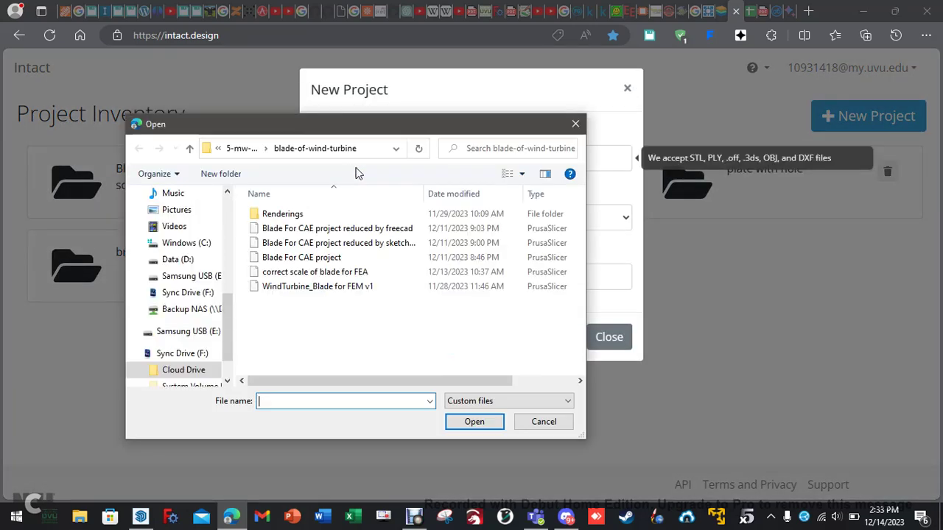
scroll(194, 290, "up", 5)
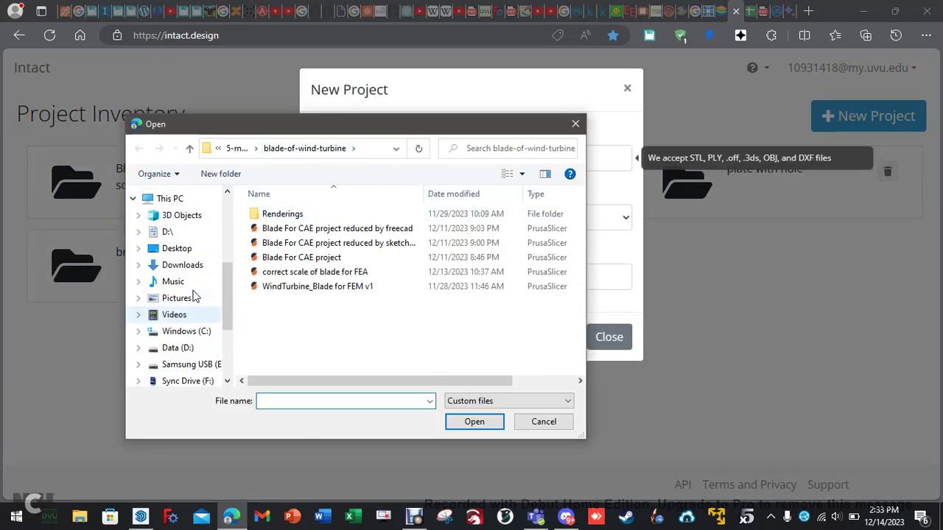
scroll(199, 243, "up", 2)
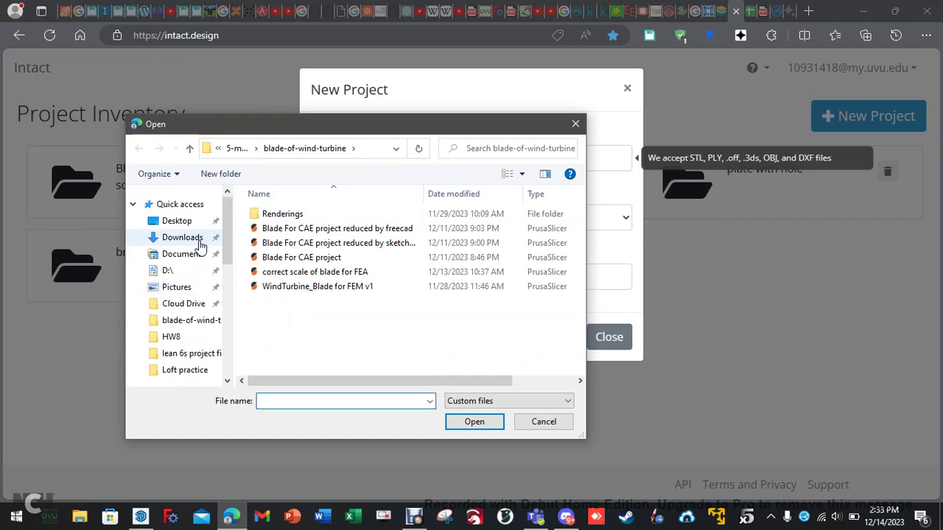
left_click(182, 221)
left_click(362, 237)
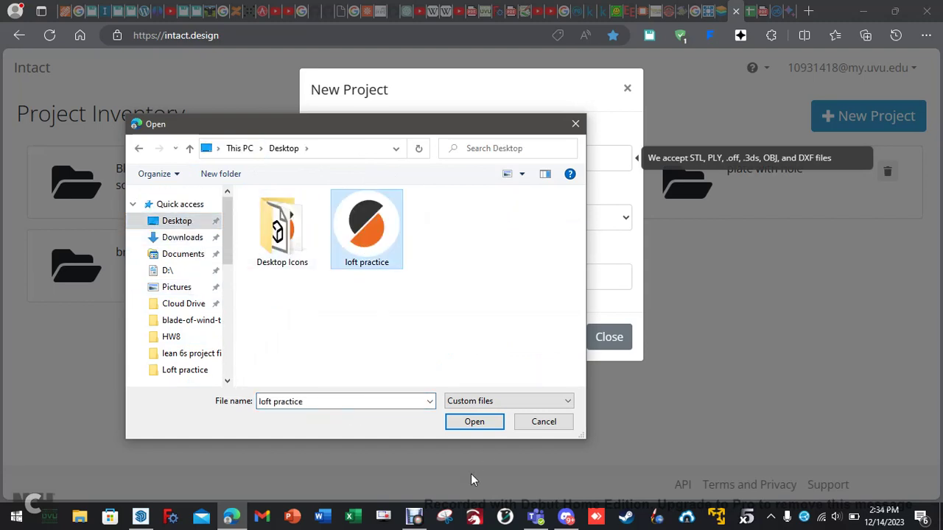
left_click(472, 423)
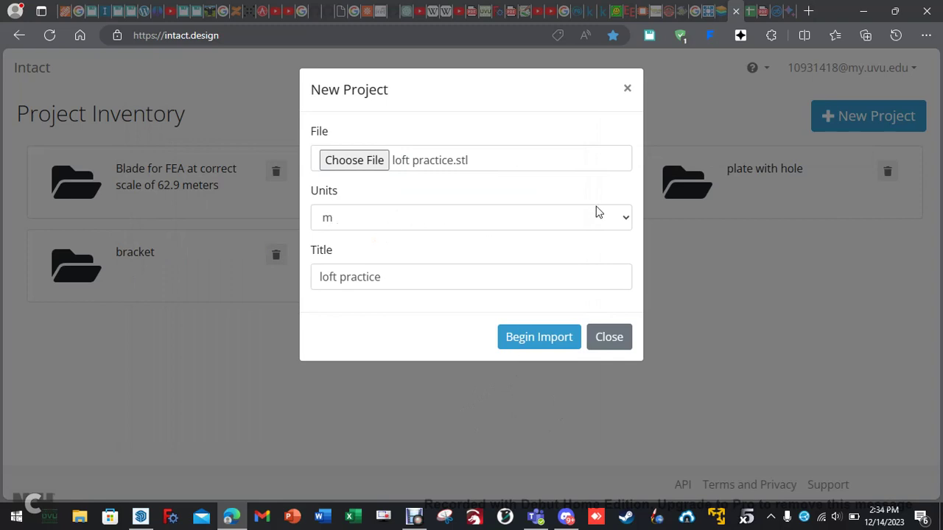
left_click(628, 220)
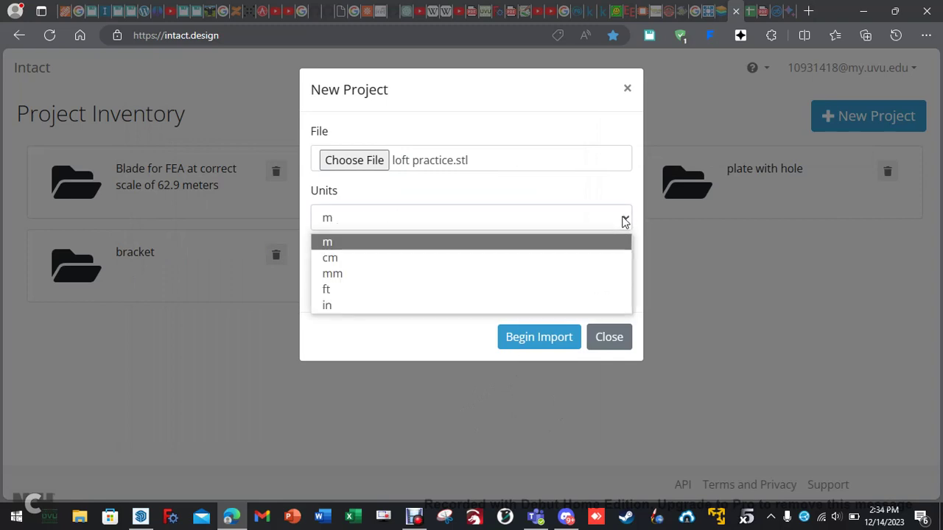
left_click(467, 279)
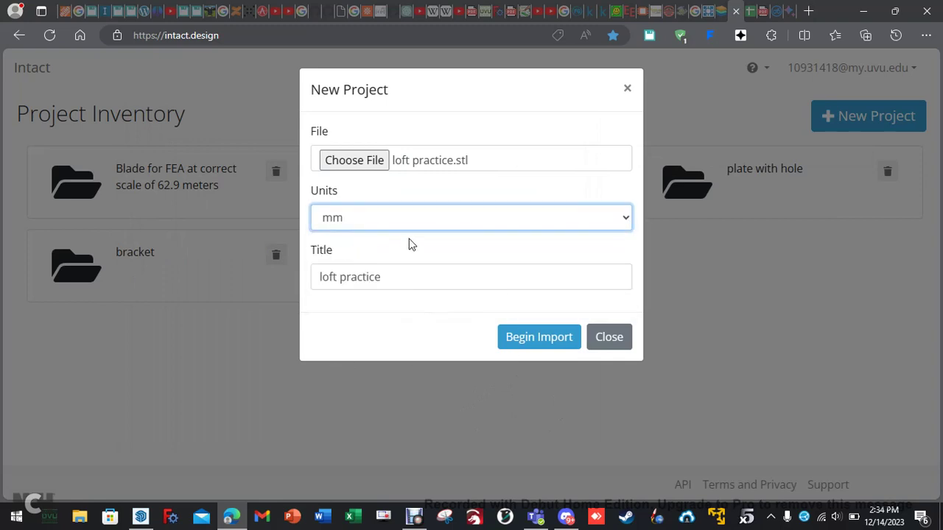
left_click(530, 344)
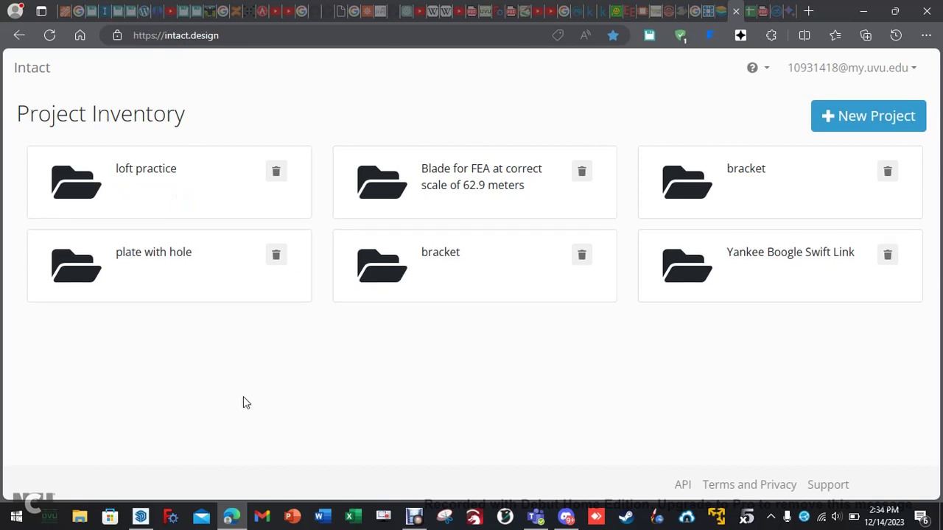
Step: Open the loft practice project and orbit to a tilted front view, then a top view
left_click(140, 180)
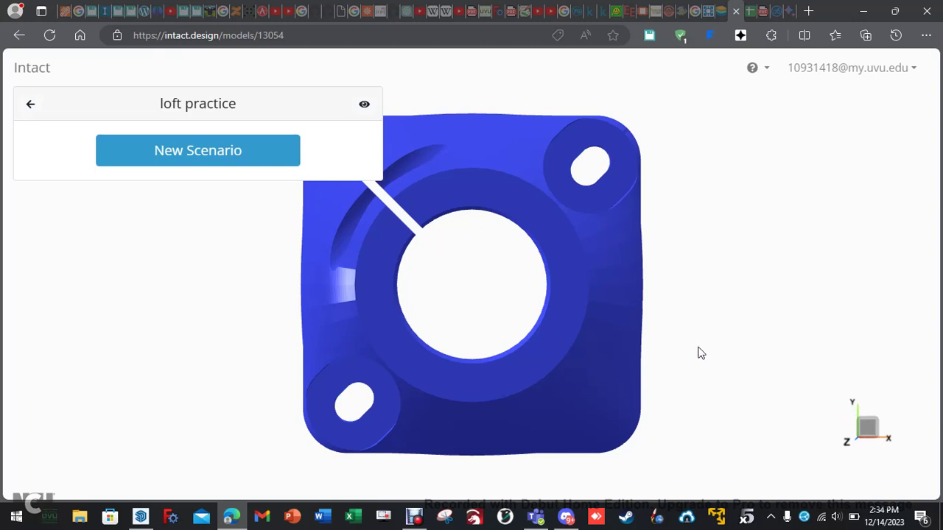
left_click_drag(686, 416, 638, 274)
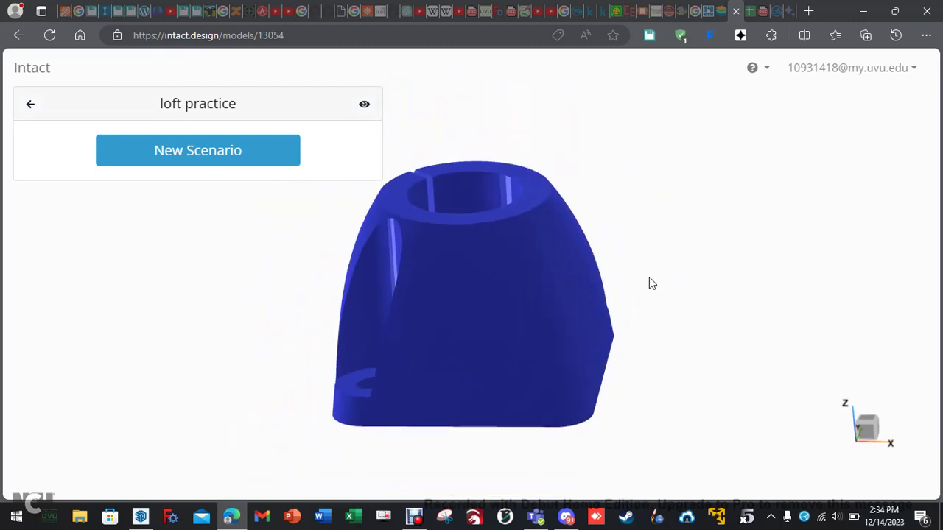
left_click_drag(278, 293, 653, 181)
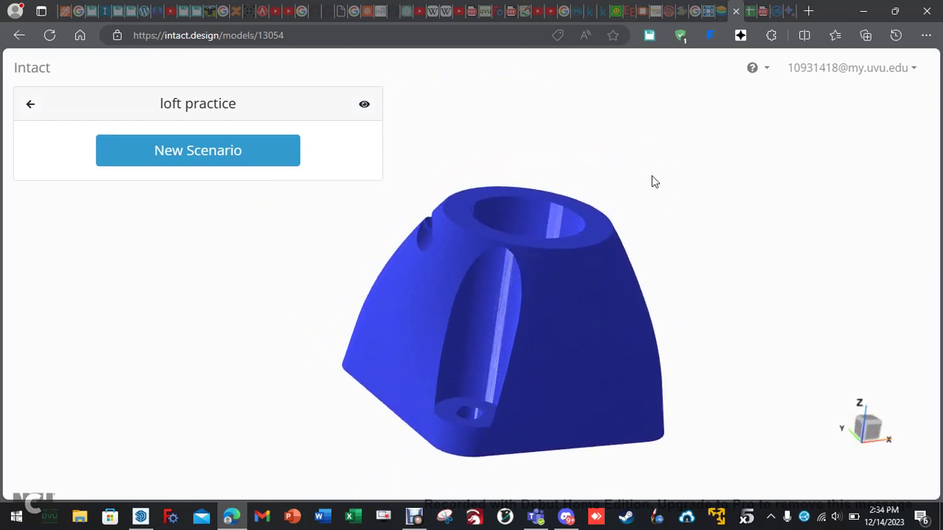
Step: Create a Squash scenario, view the part from another side, and begin editing the force magnitude
left_click(216, 158)
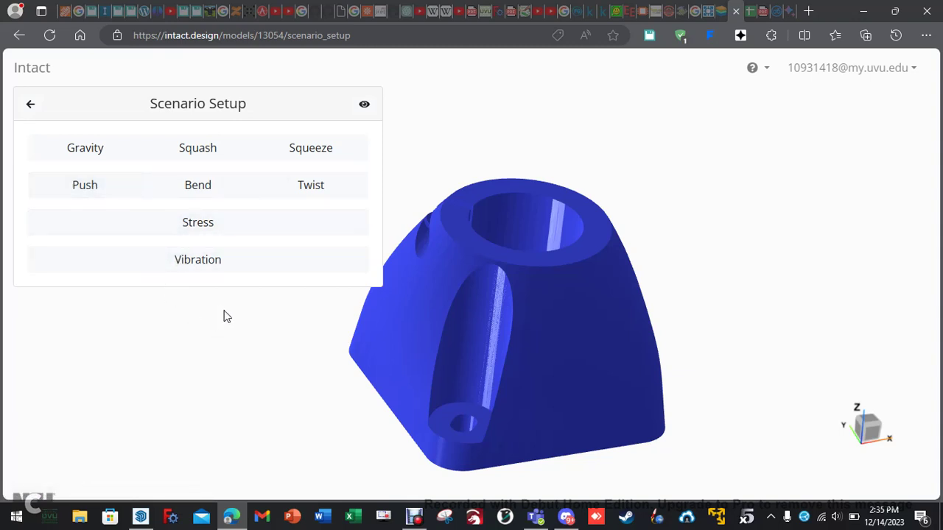
left_click(197, 149)
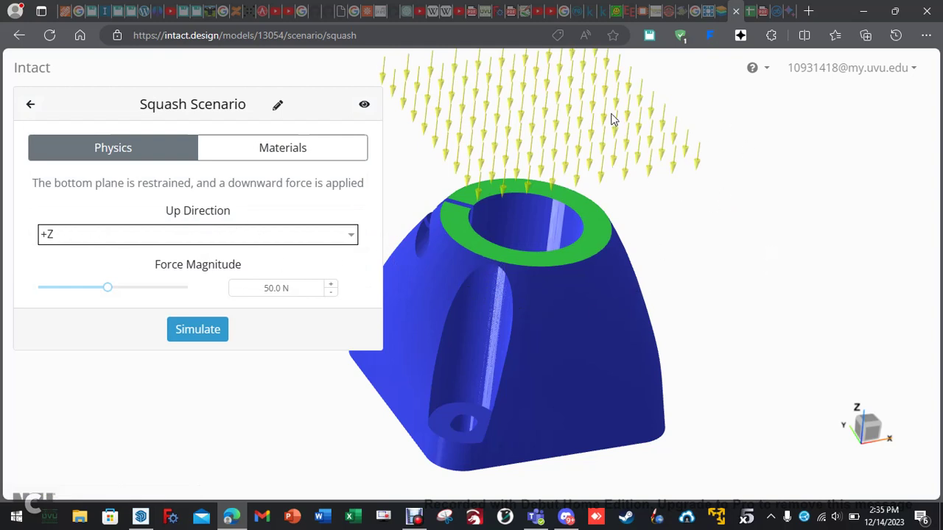
left_click_drag(751, 410, 733, 396)
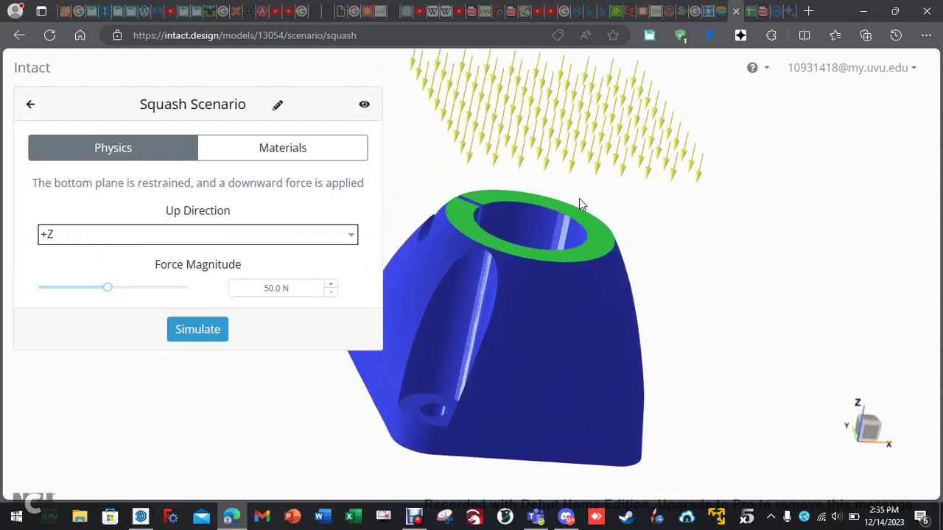
left_click(307, 291)
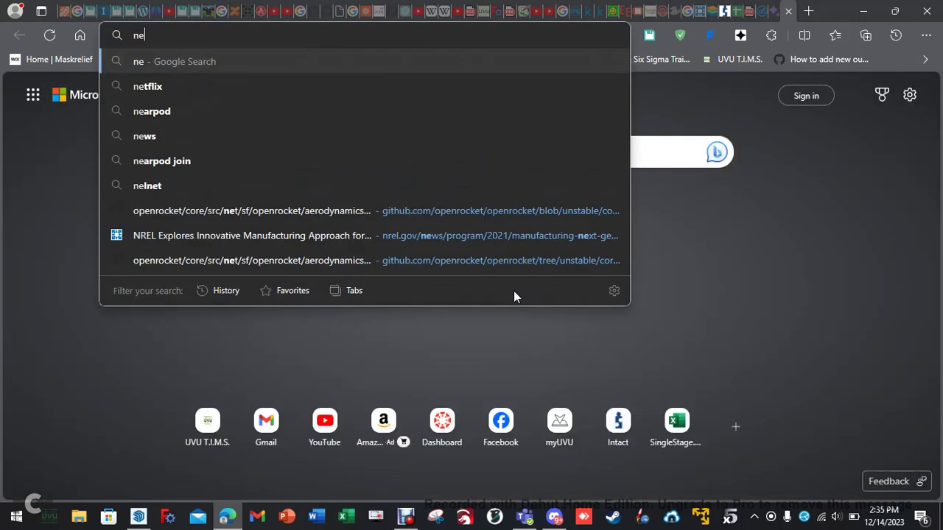
Step: Search 'newtons to lbs force', convert 1000 N to 224.809 lbf, and return to Intact.design
type("wtons to ")
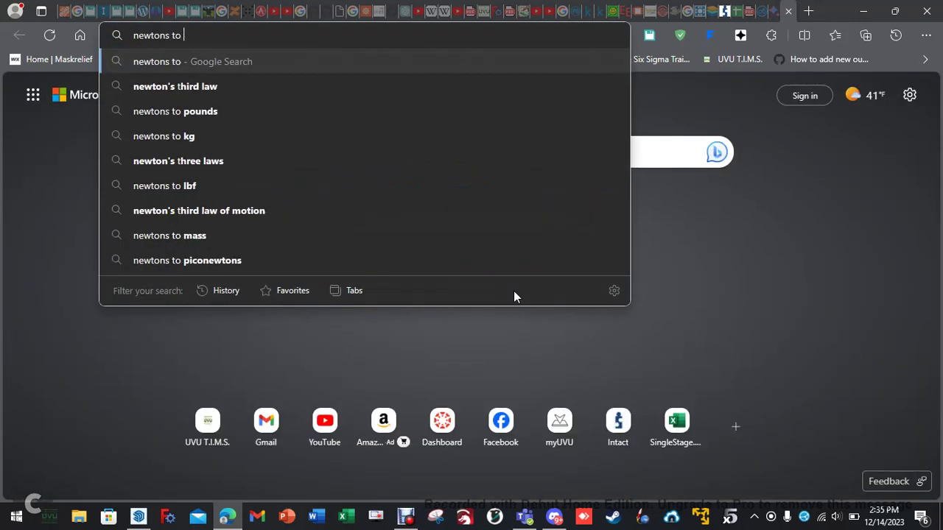
type("lbs force")
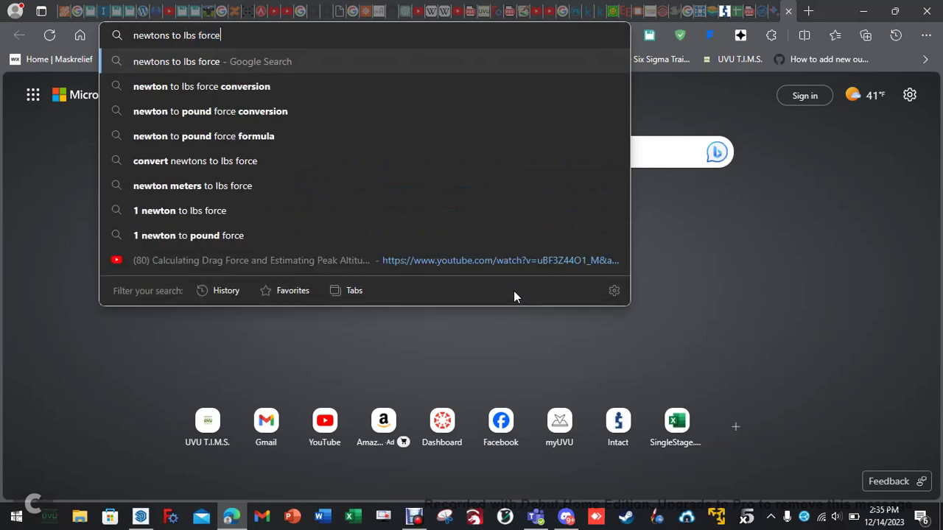
key("Return")
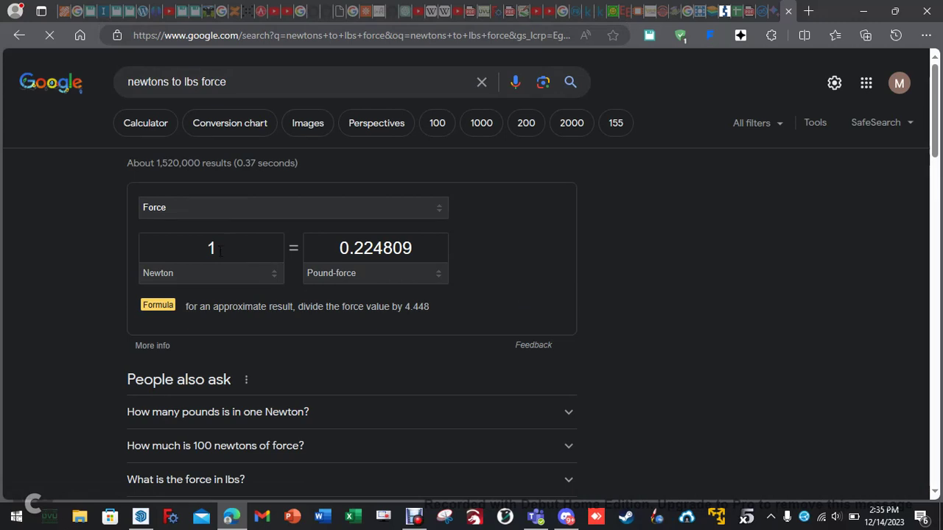
double_click(222, 250)
type("250")
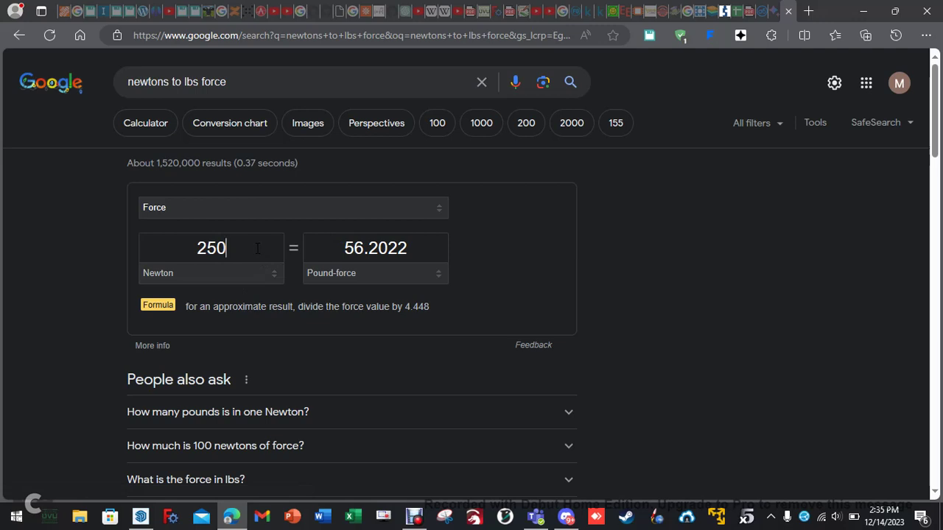
key("BackSpace")
key("BackSpace")
key("BackSpace")
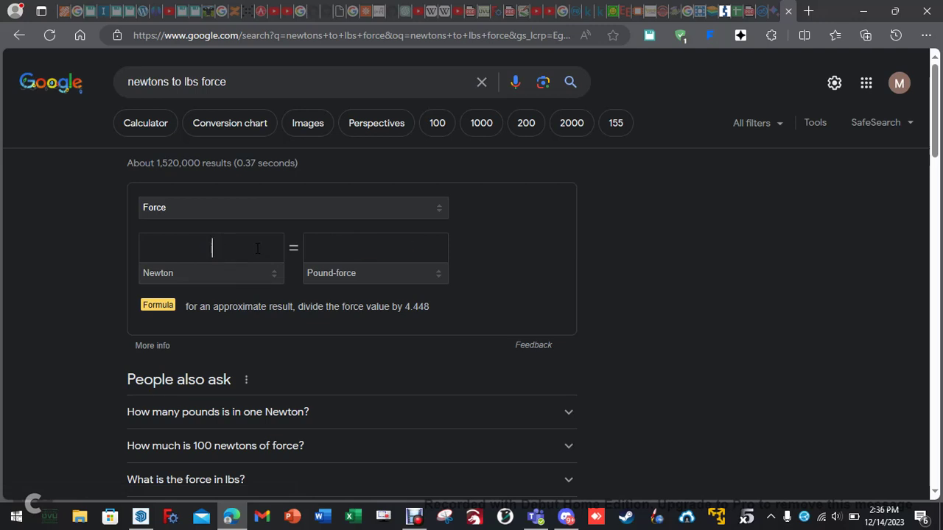
type("1000")
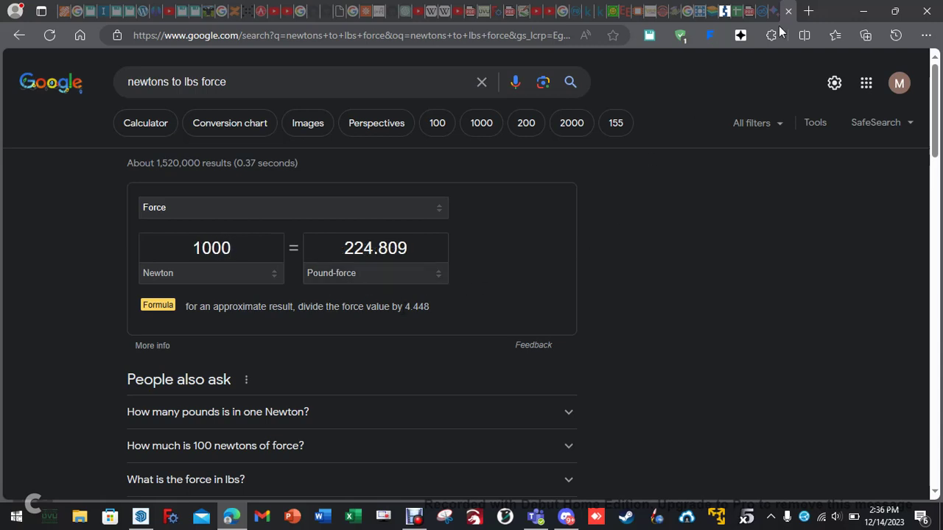
left_click(721, 11)
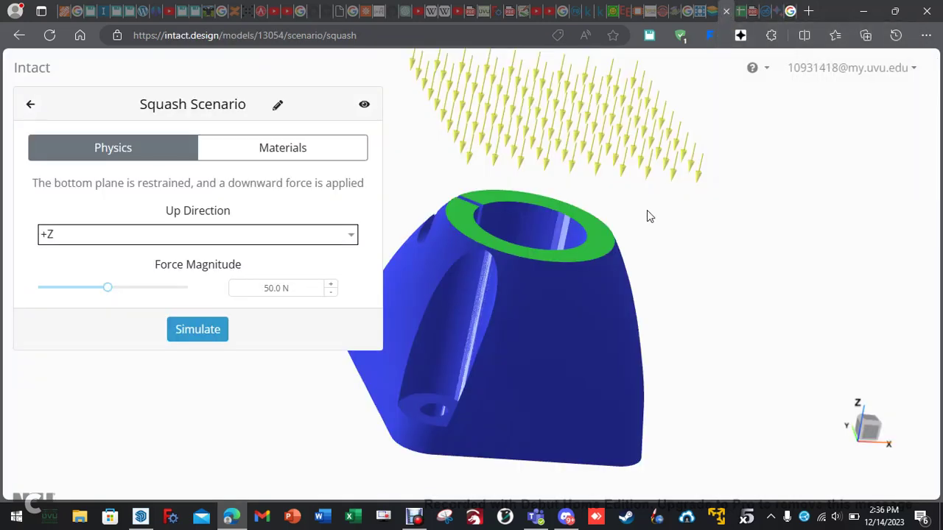
Step: Raise the Squash force magnitude from 50 N to 1000 N
left_click(308, 288)
key("BackSpace")
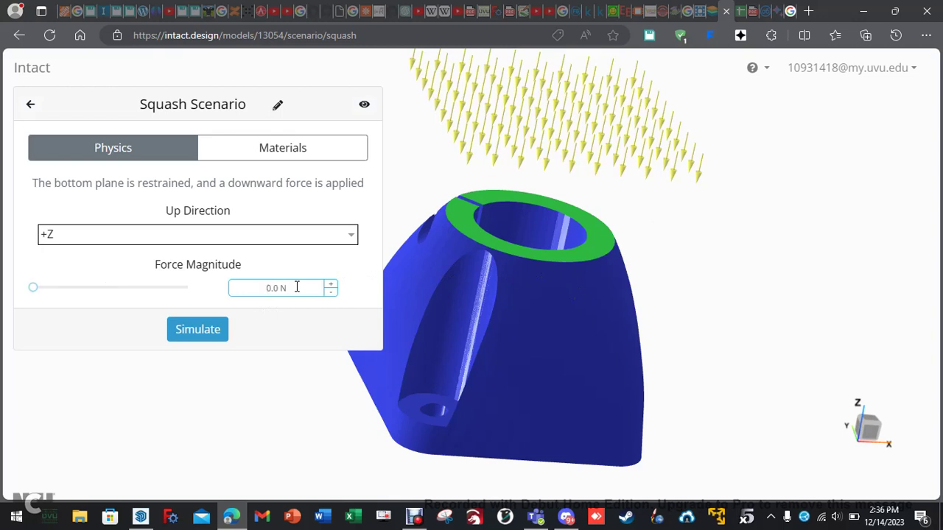
type("100")
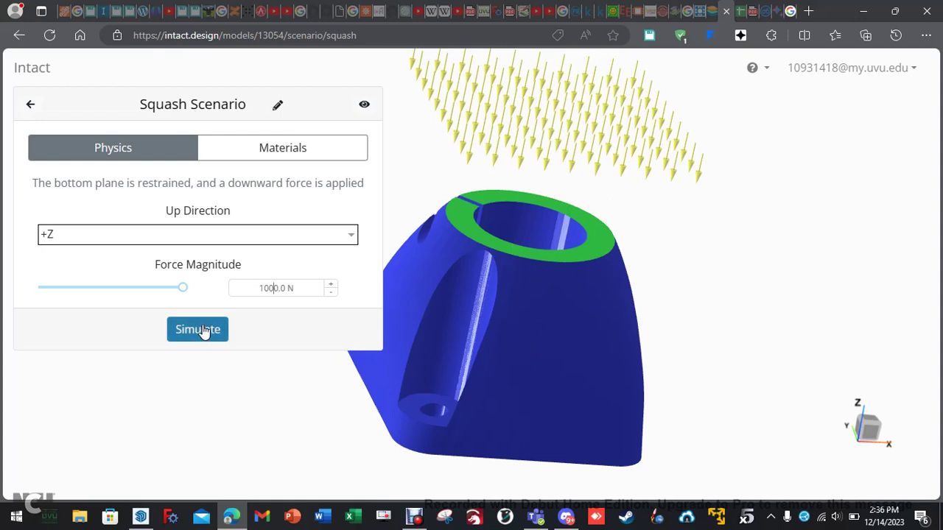
Step: Change the part's material from ABS to PLA
left_click(277, 155)
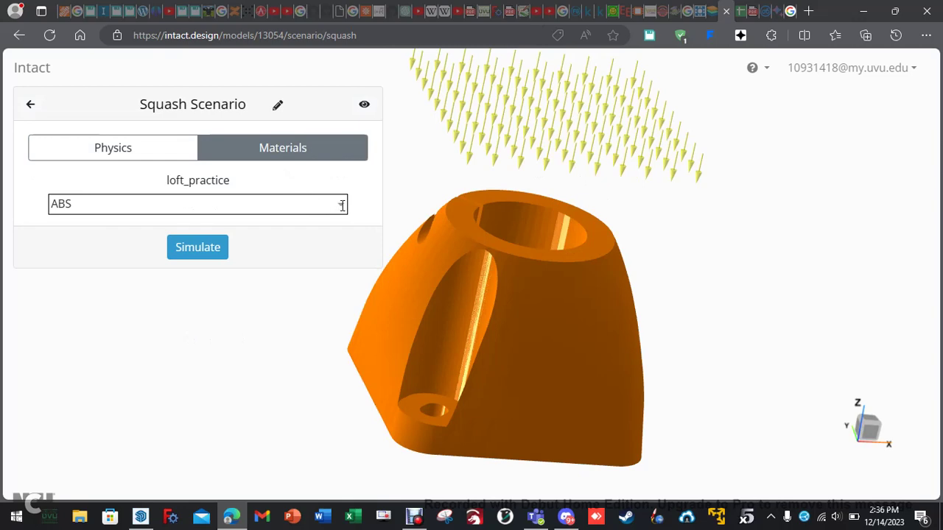
left_click(342, 204)
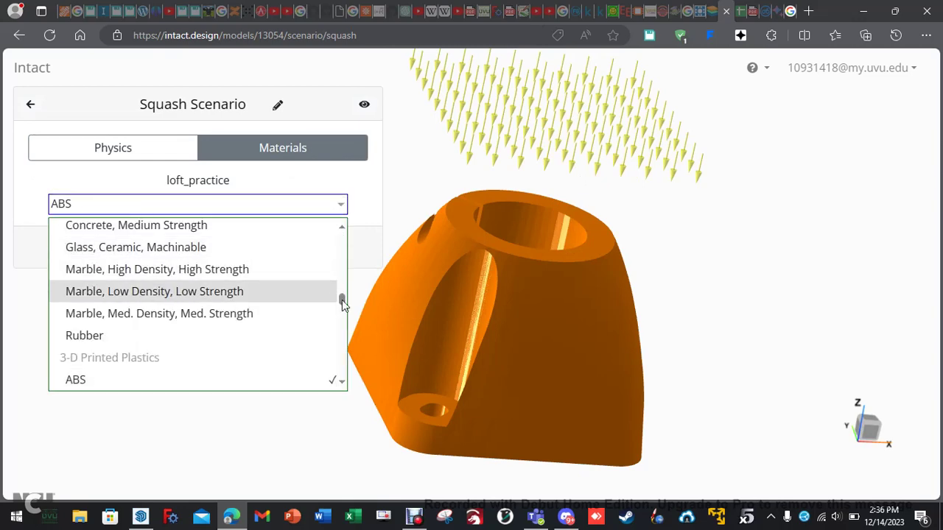
mouse_move(342, 300)
left_mouse_down()
mouse_move(346, 378)
mouse_move(342, 306)
left_mouse_up()
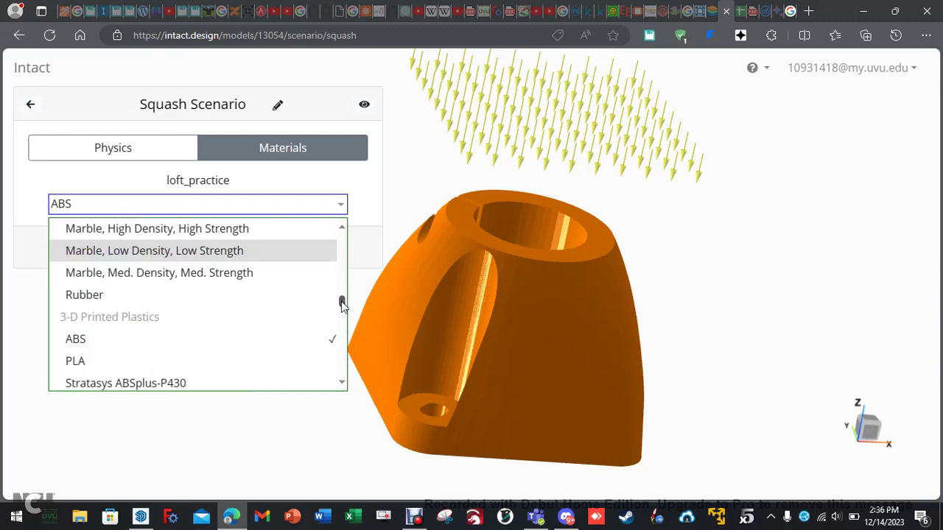
left_click(87, 366)
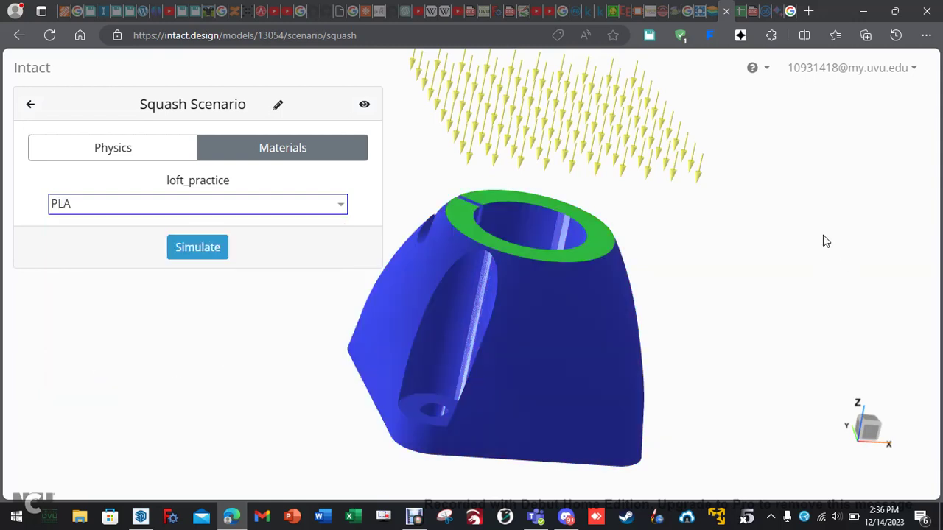
Step: Open Documentation from the help links in a new tab and browse to Supported Materials
left_click(764, 77)
right_click(726, 105)
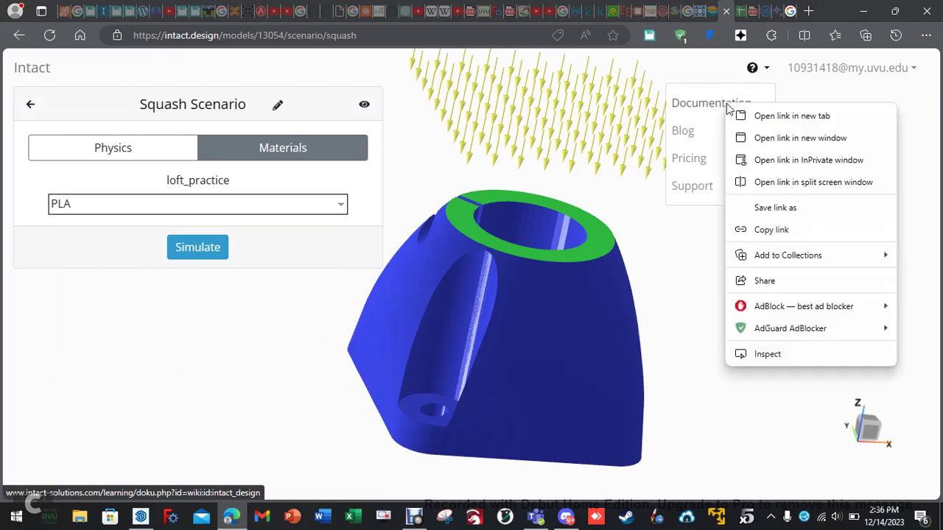
left_click(758, 118)
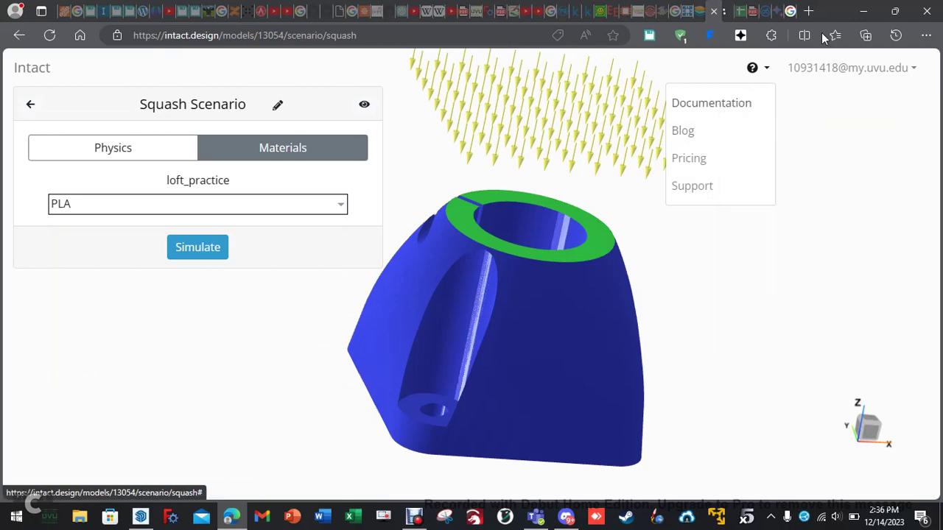
left_click(727, 11)
scroll(170, 244, "down", 3)
scroll(199, 221, "up", 4)
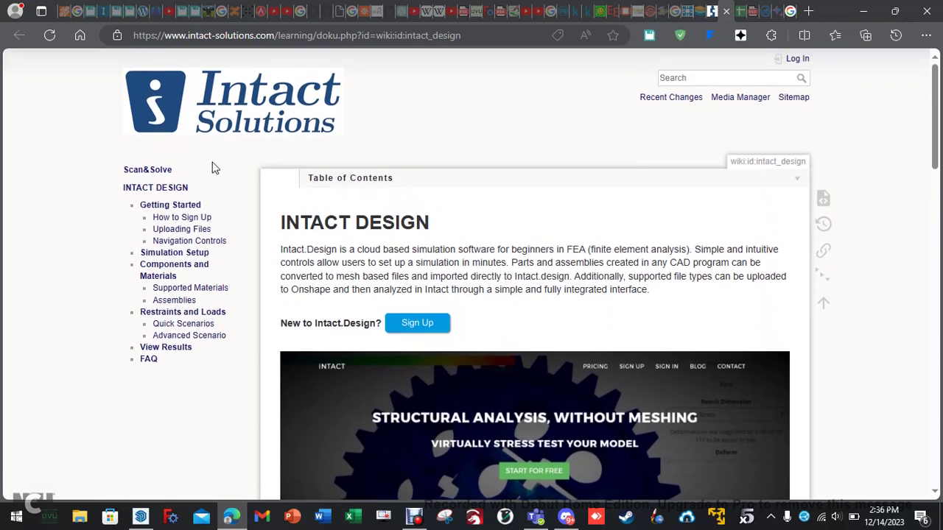
left_click(177, 288)
scroll(524, 286, "down", 2)
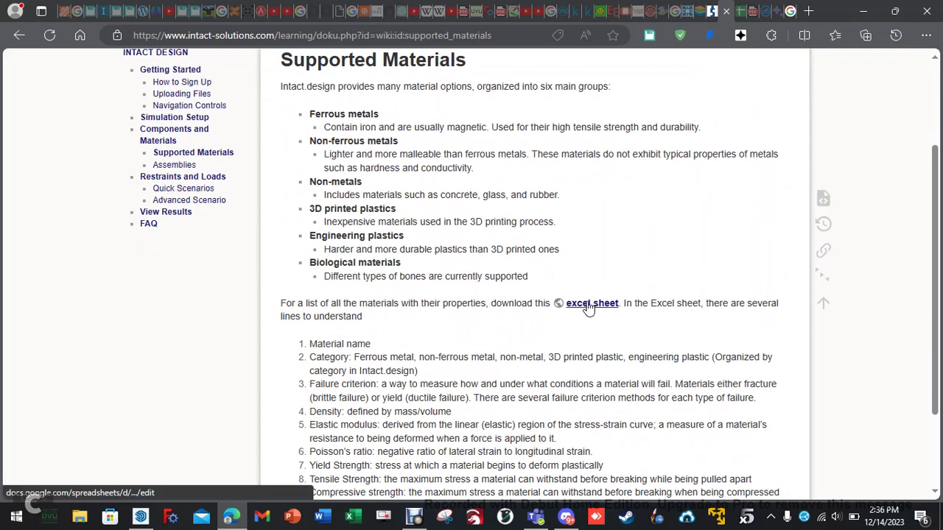
Step: Open the materials.xlsx sheet and scroll through each material's density, modulus and strengths, including PLA
left_click(589, 303)
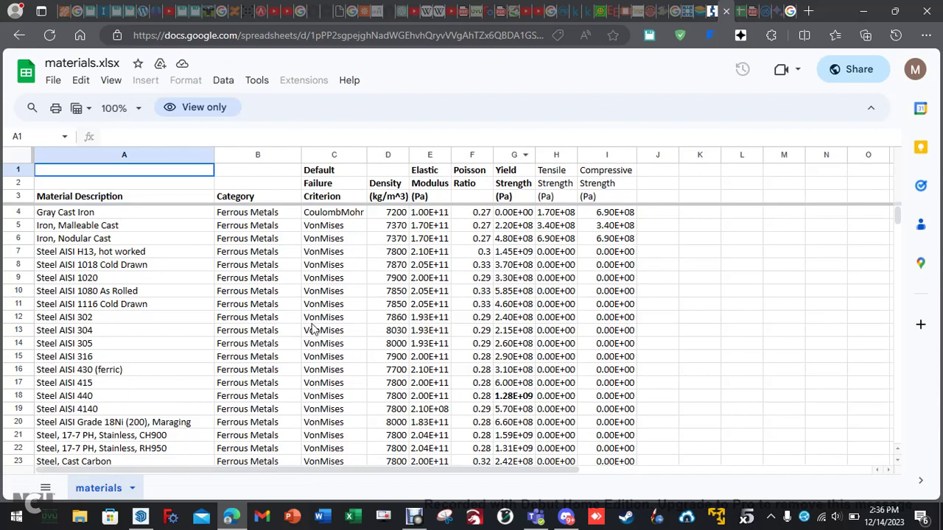
scroll(321, 330, "down", 2)
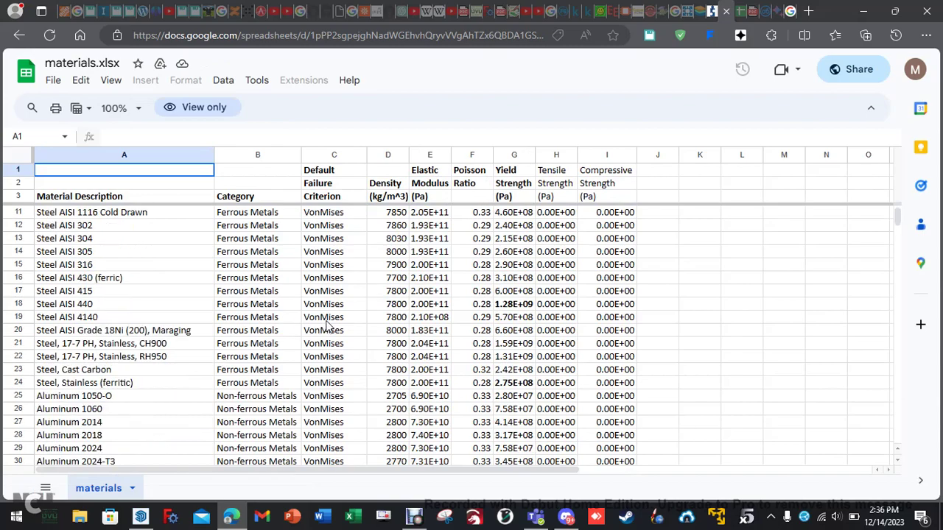
scroll(353, 308, "down", 13)
scroll(352, 308, "up", 10)
scroll(352, 308, "up", 6)
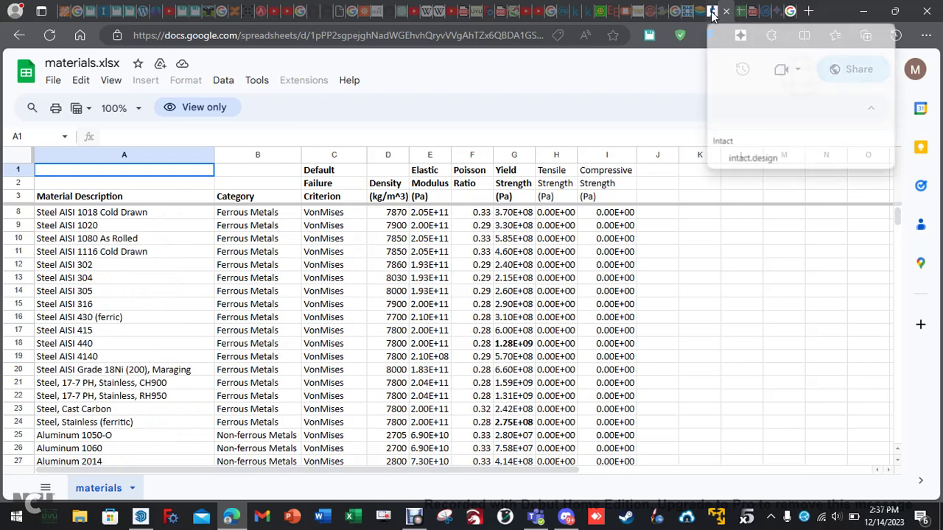
Step: Back in Intact.design, submit the PLA Squash simulation and start a new Stress scenario
left_click(712, 11)
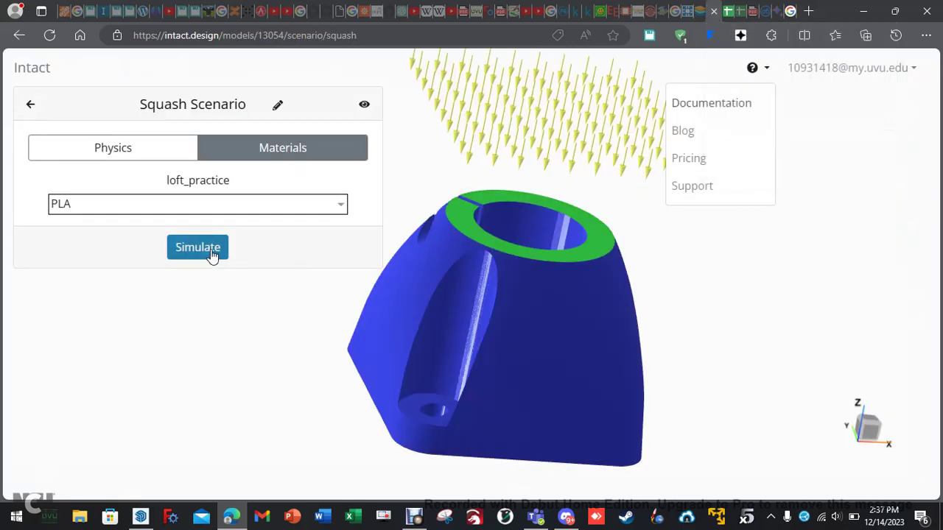
left_click(211, 252)
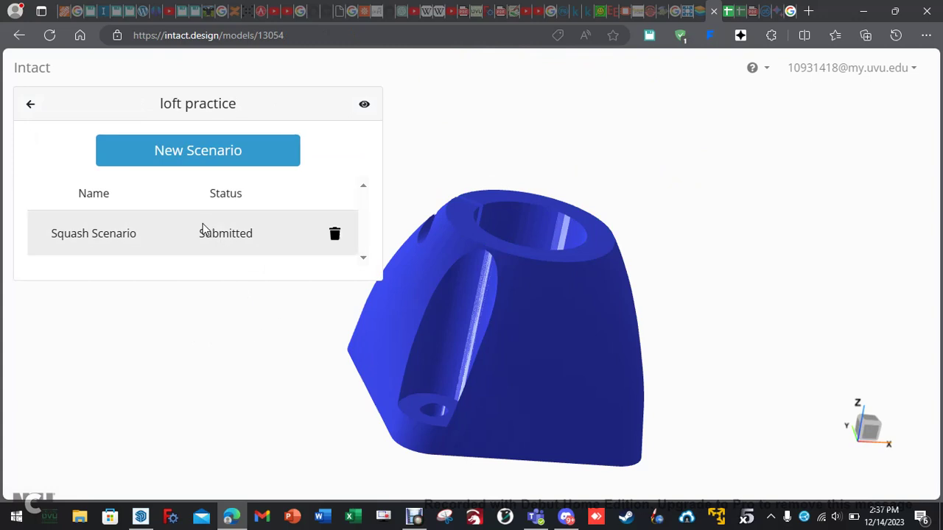
left_click(196, 154)
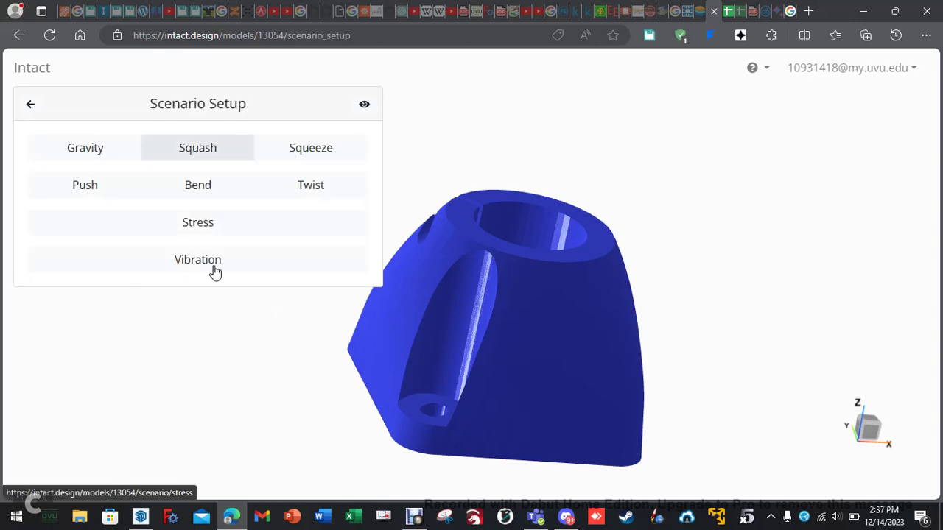
Step: Choose Stress as the new scenario type for the loft practice part
left_click(202, 229)
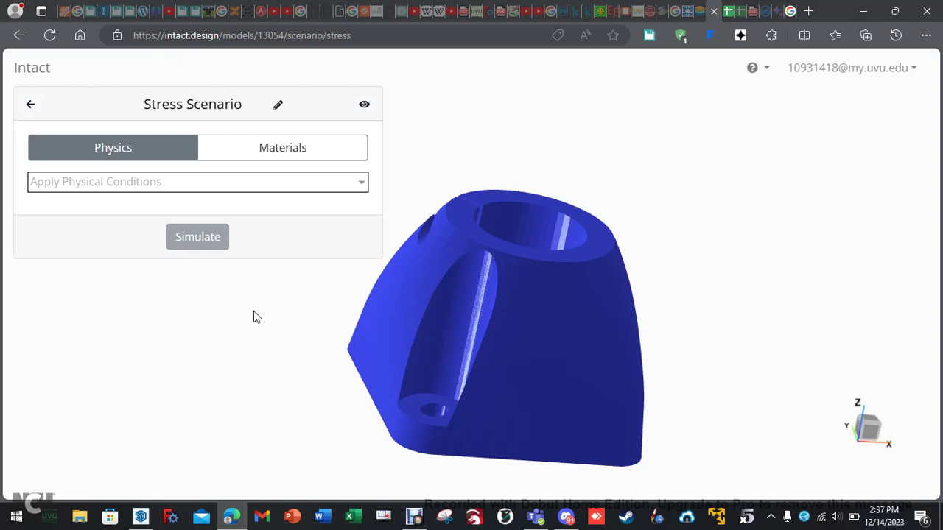
Step: Set the part's material to PLA
left_click(282, 149)
left_click(340, 204)
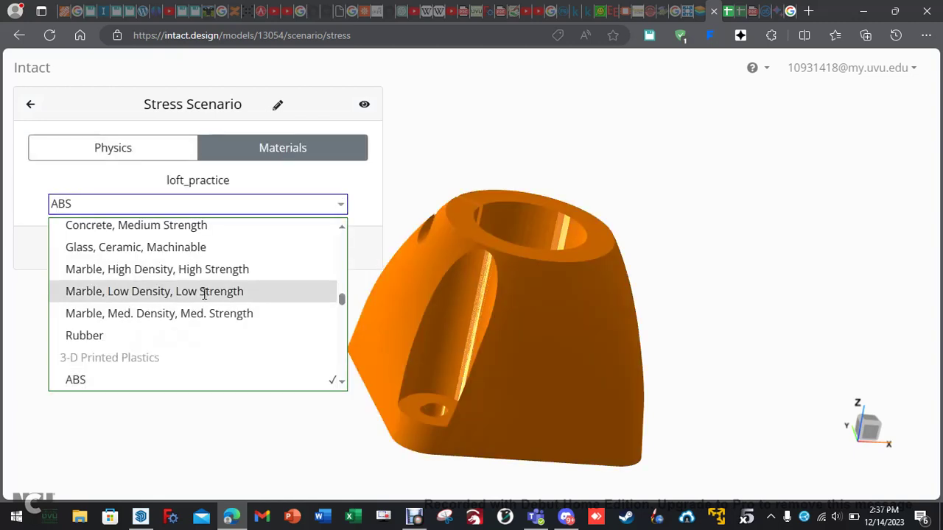
scroll(190, 297, "down", 2)
left_click(118, 301)
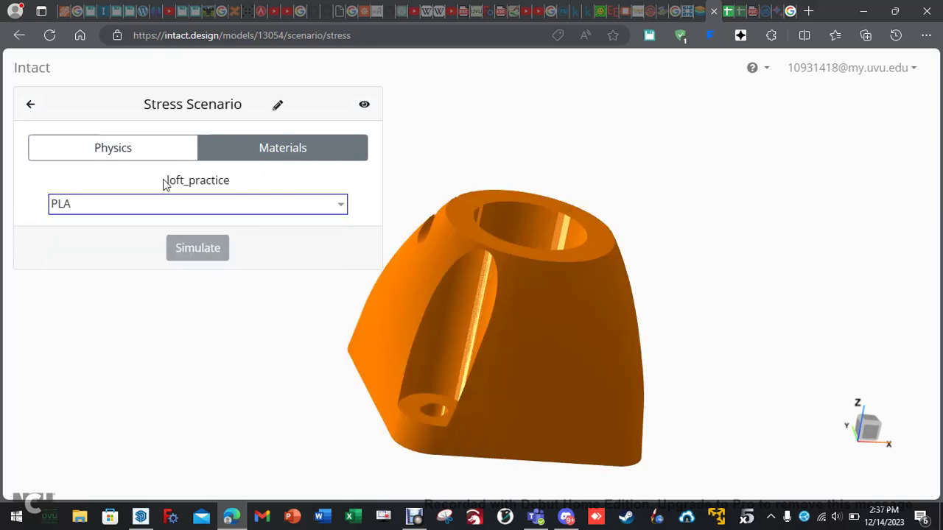
Step: Add and save a gravity condition with +Z as up
left_click(144, 152)
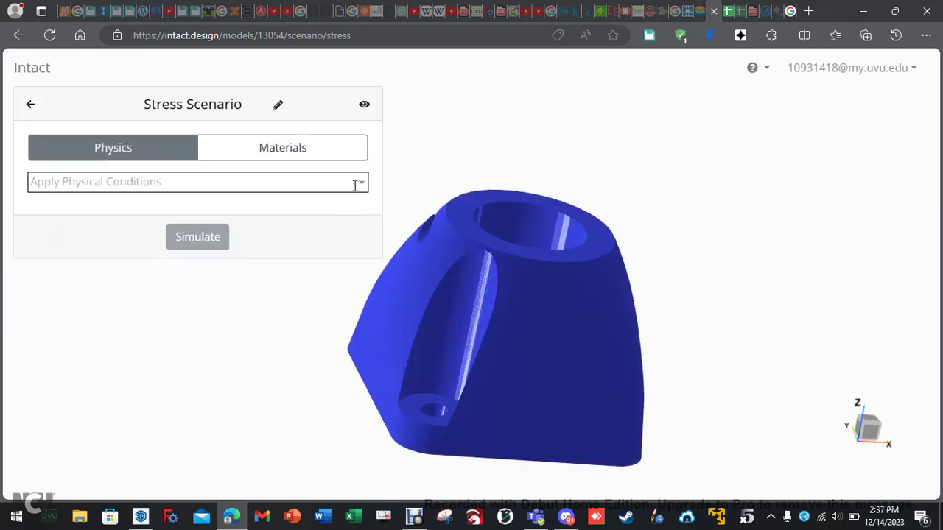
left_click(361, 184)
left_click(199, 231)
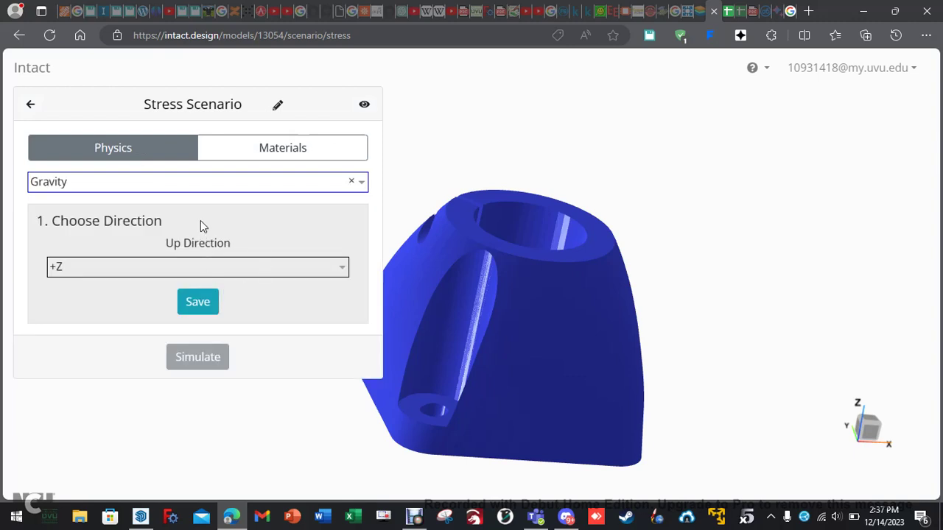
left_click(196, 303)
Step: Add a restraint on the flat square base plate face and save it
left_click(355, 182)
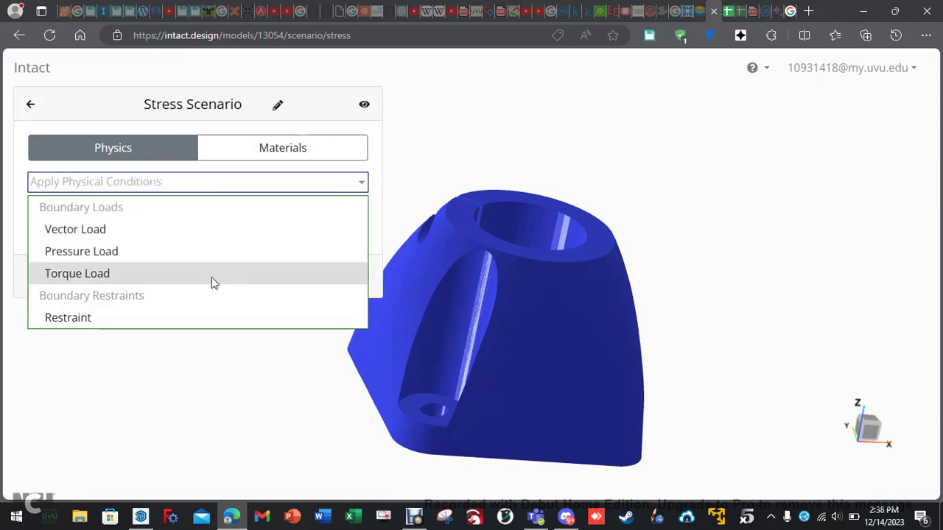
left_click(180, 317)
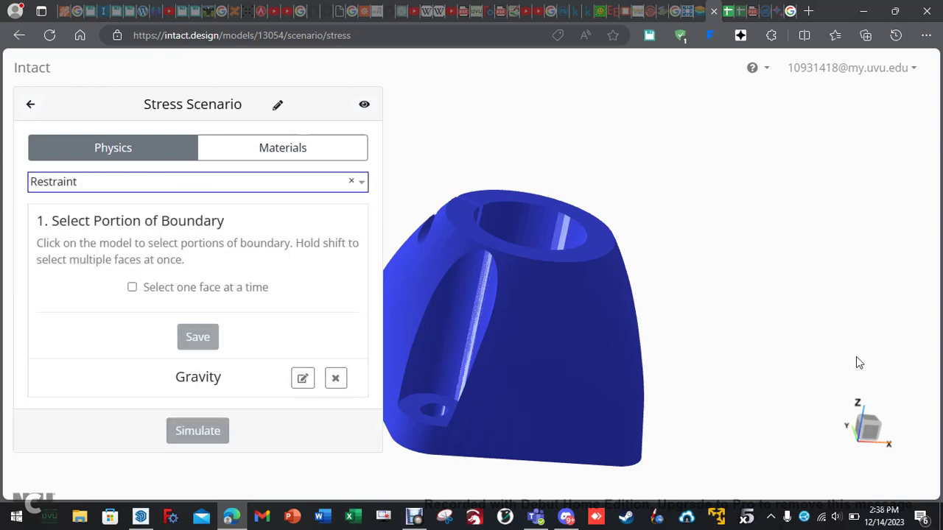
left_click(758, 402)
left_click_drag(760, 401, 619, 229)
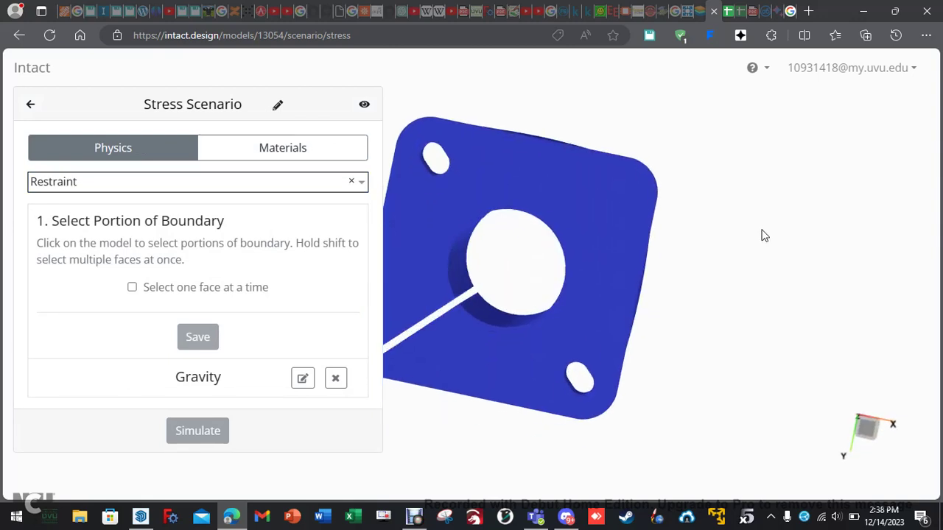
left_click(568, 204)
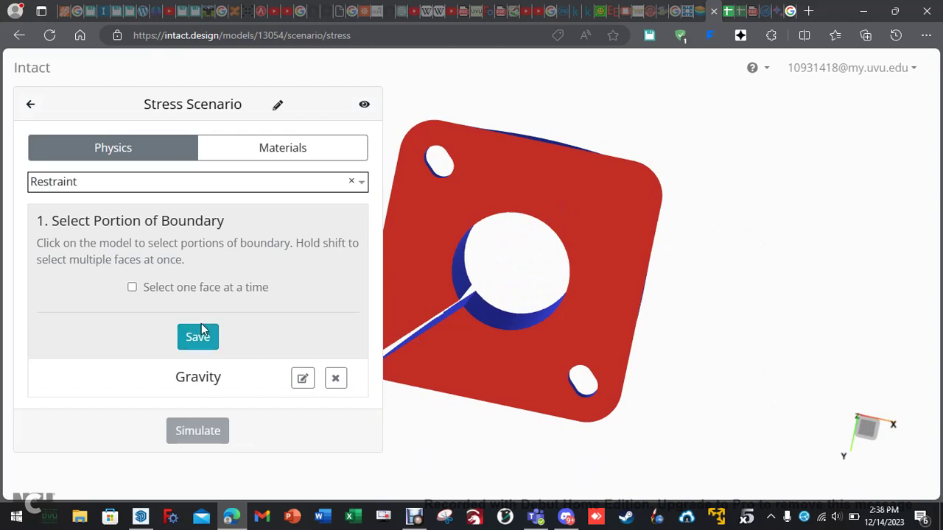
left_click(132, 287)
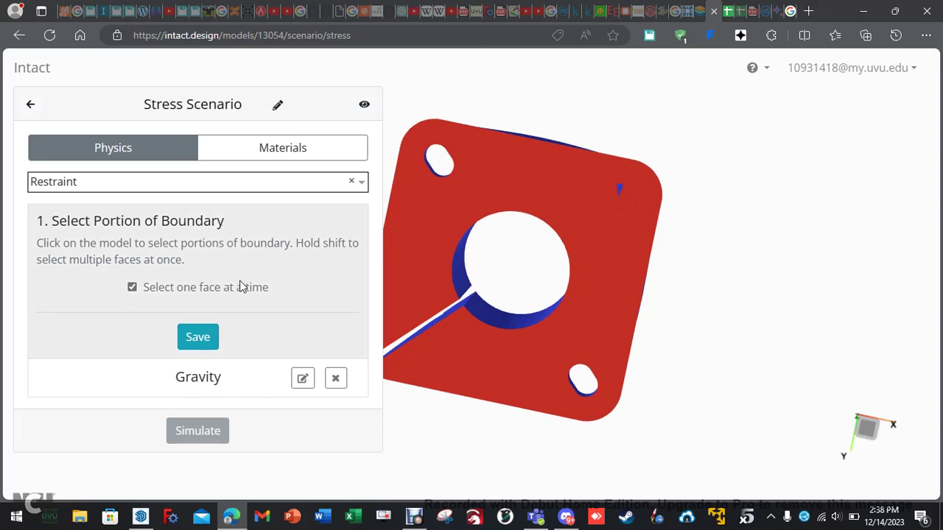
left_click(132, 287)
left_click(196, 335)
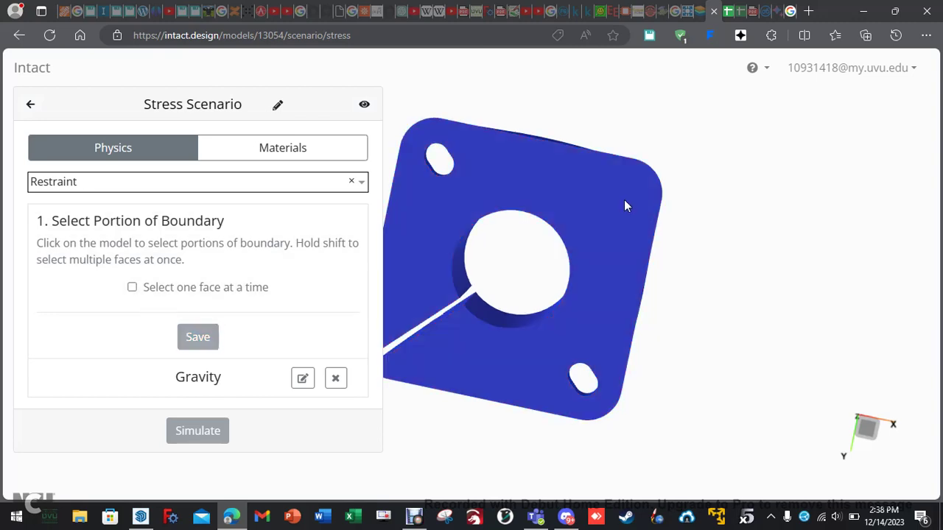
left_click(611, 257)
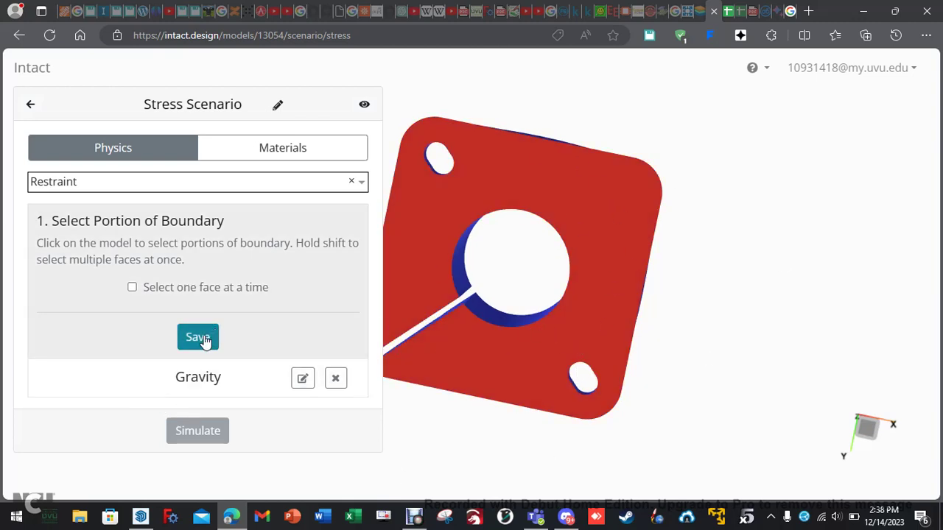
left_click(214, 339)
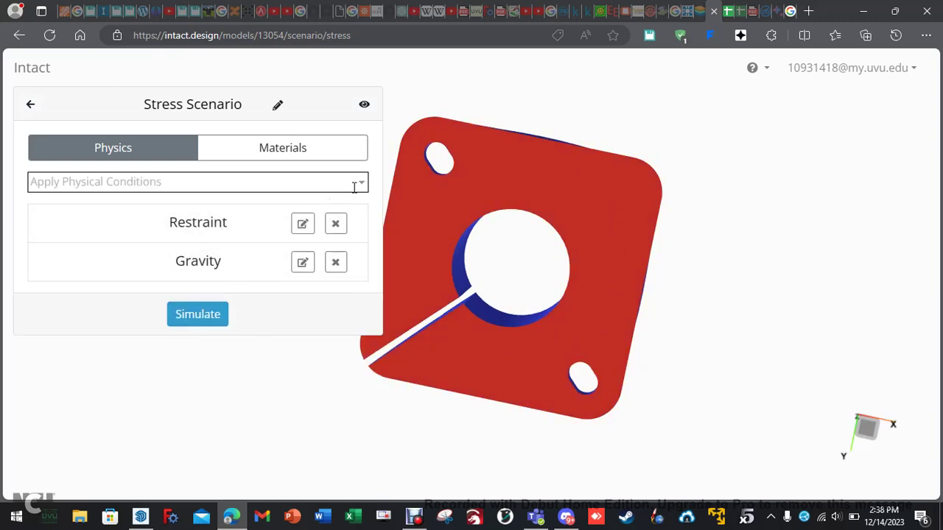
Step: Add a trial vector load on the groove face
left_click_drag(803, 204, 693, 251)
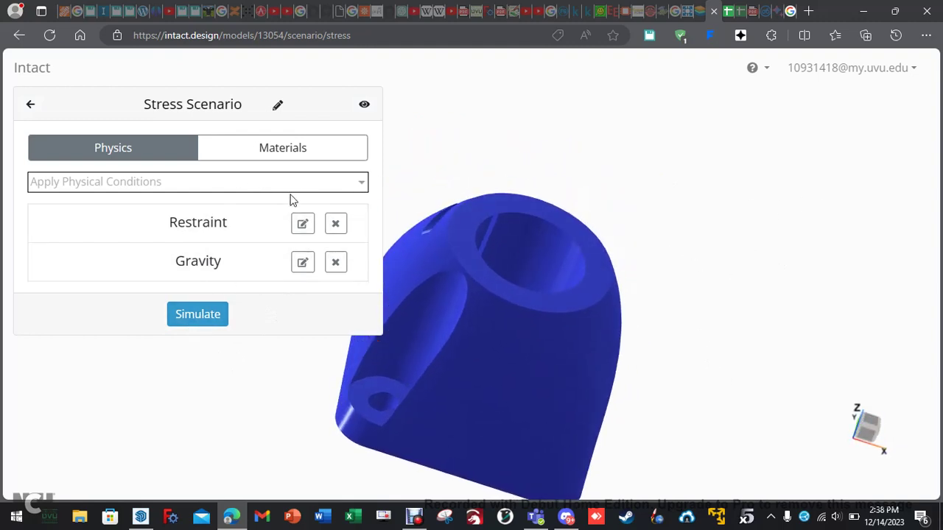
left_click(362, 184)
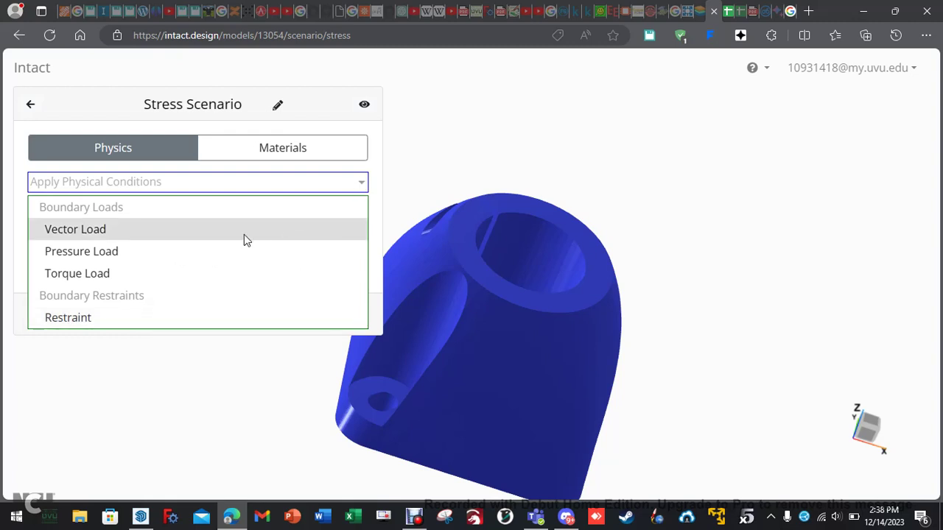
left_click(244, 233)
left_click_drag(672, 366, 760, 344)
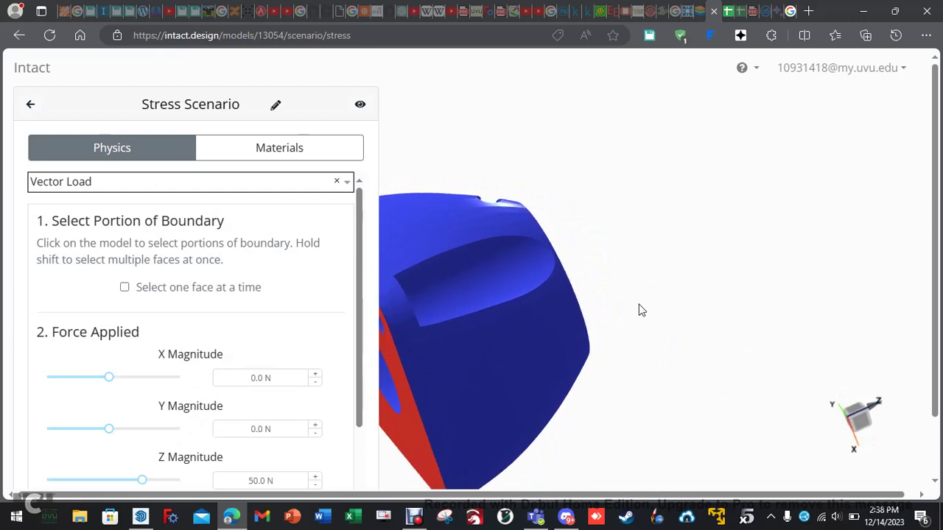
left_click(482, 280)
left_click_drag(666, 301, 707, 345)
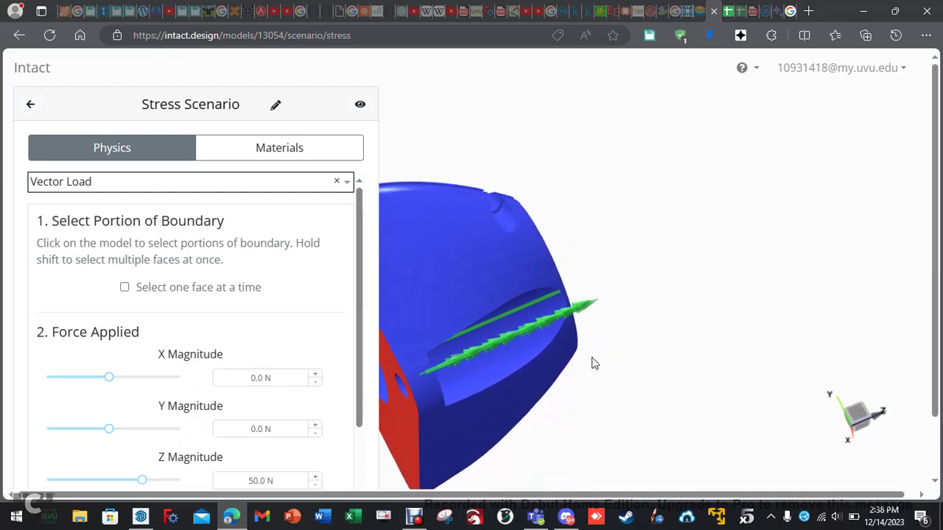
left_click_drag(616, 380, 660, 382)
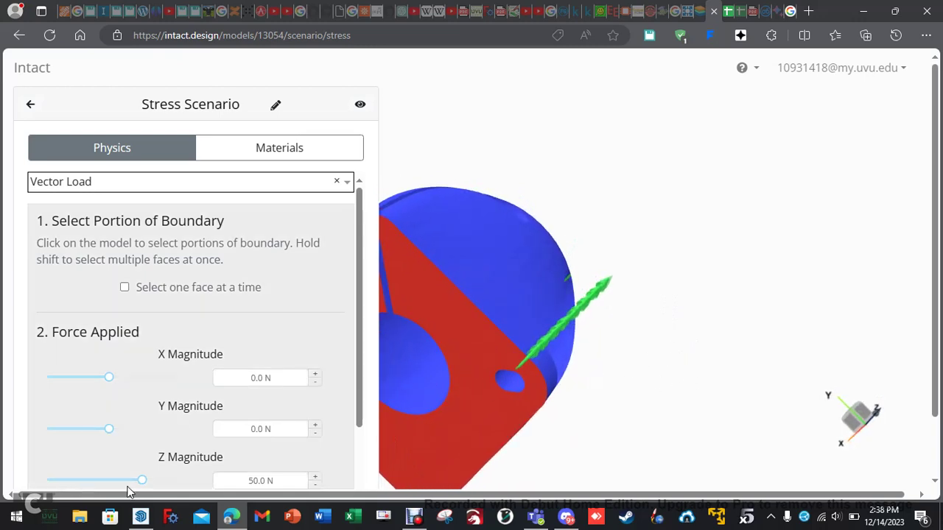
Step: Set the trial load's Z component to 0 and raise Y to 41.4 N
left_click_drag(142, 481, 113, 480)
left_click(275, 480)
left_click_drag(275, 480, 251, 480)
type("0")
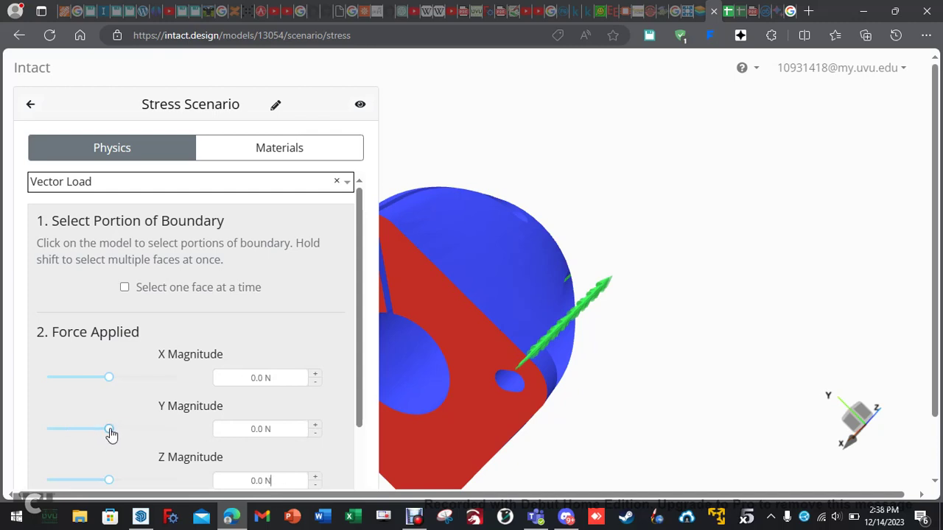
left_click_drag(109, 429, 137, 429)
left_click_drag(684, 431, 593, 424)
scroll(601, 329, "down", 3)
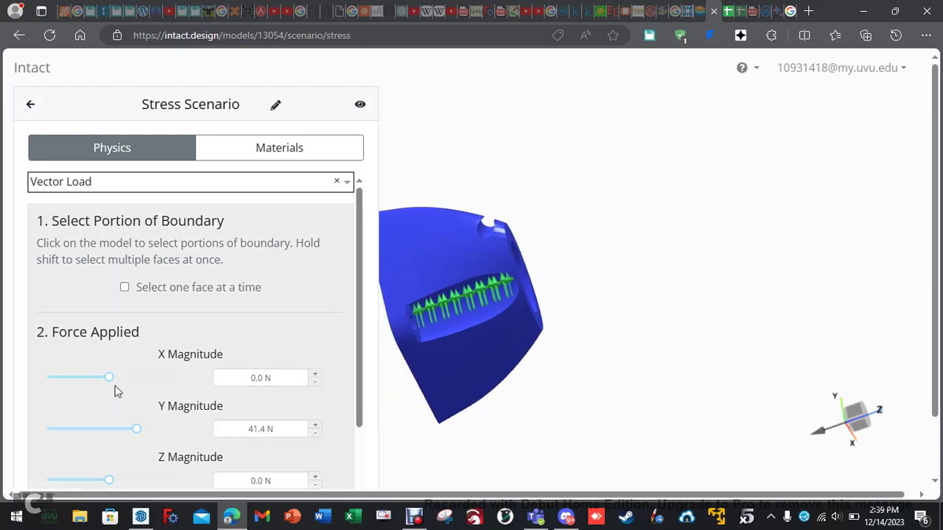
Step: Raise X to 20.6 N and Y to 73.4 N, then reset Y to 0
left_click_drag(109, 378, 129, 376)
left_click_drag(136, 429, 302, 432)
left_click(291, 435)
type("0")
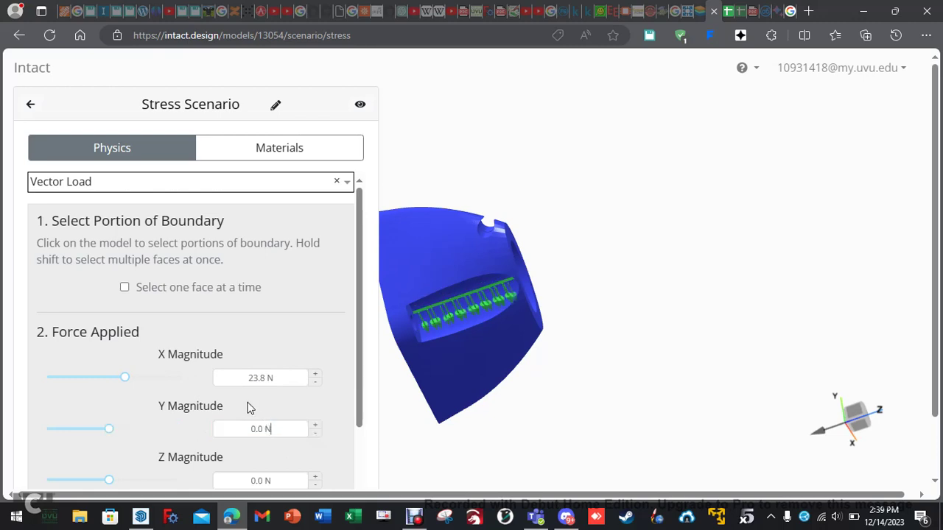
left_click(251, 378)
left_click_drag(124, 378, 111, 393)
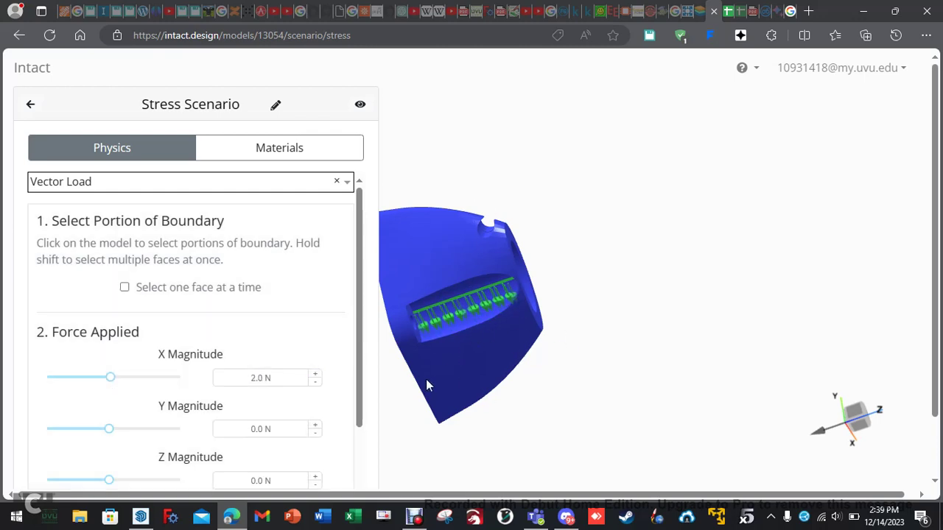
Step: Remove the trial vector load from the scenario
scroll(301, 302, "down", 2)
scroll(302, 339, "down", 1)
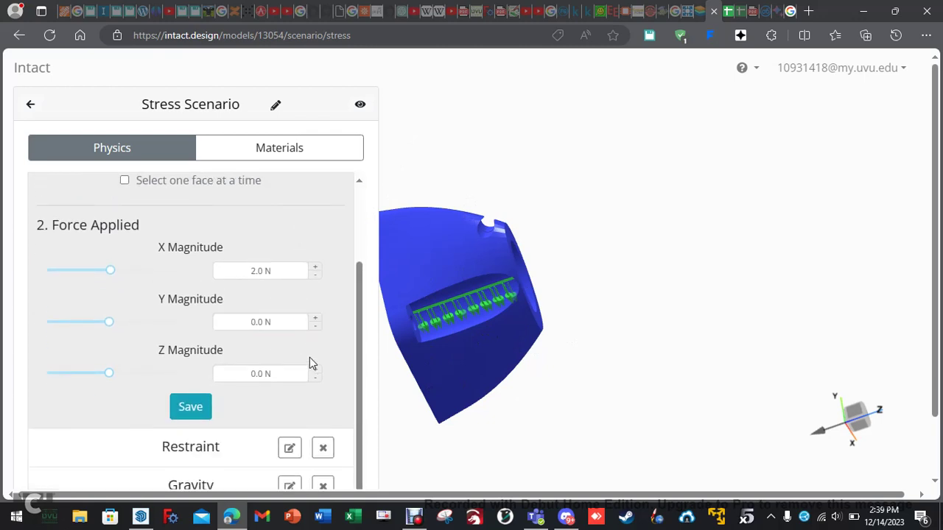
scroll(309, 361, "up", 3)
left_click(336, 180)
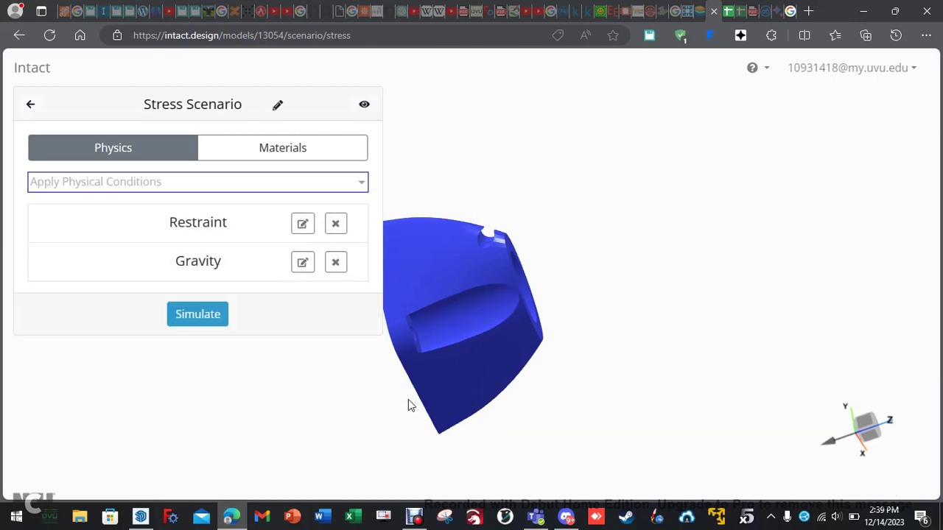
Step: Apply a 100 N·mm torque load to the top ring face and save it
left_click_drag(411, 406, 410, 286)
left_click(362, 181)
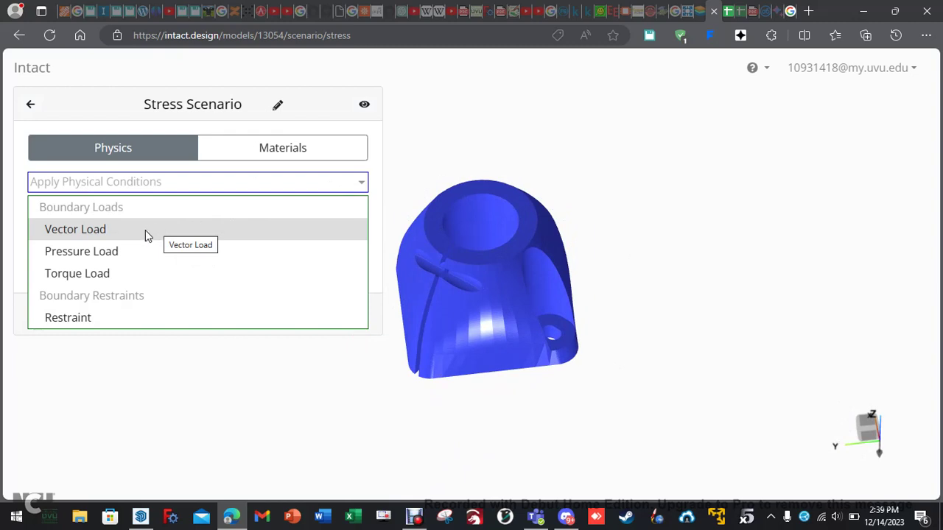
left_click(97, 273)
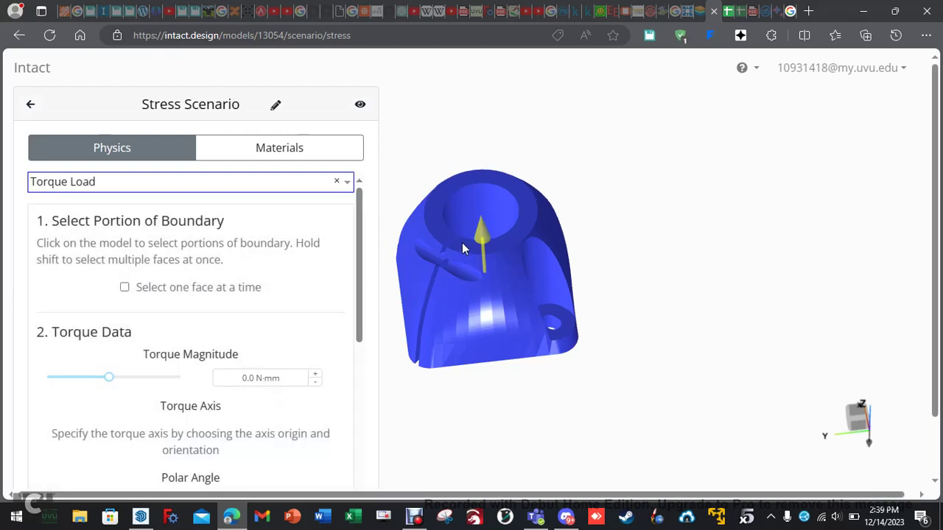
left_click(462, 243)
left_click_drag(668, 387, 682, 361)
left_click_drag(109, 383, 627, 406)
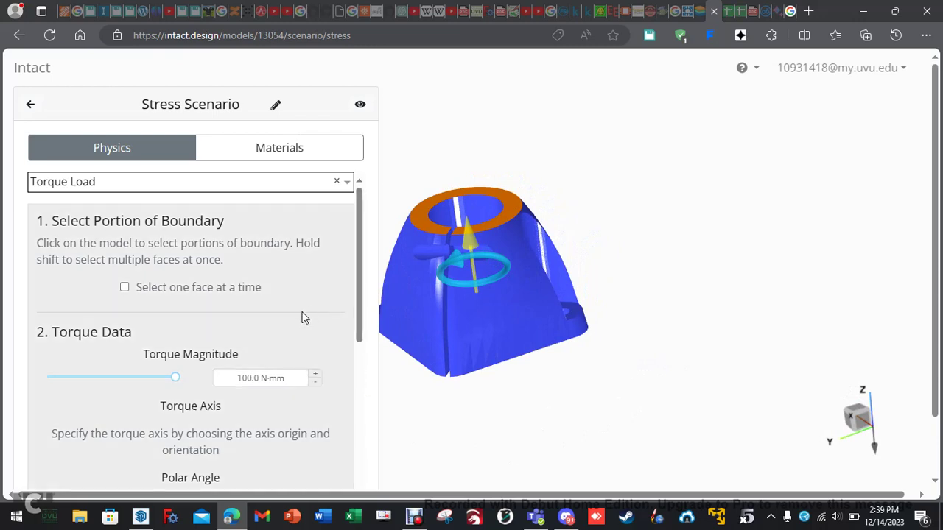
scroll(301, 316, "down", 3)
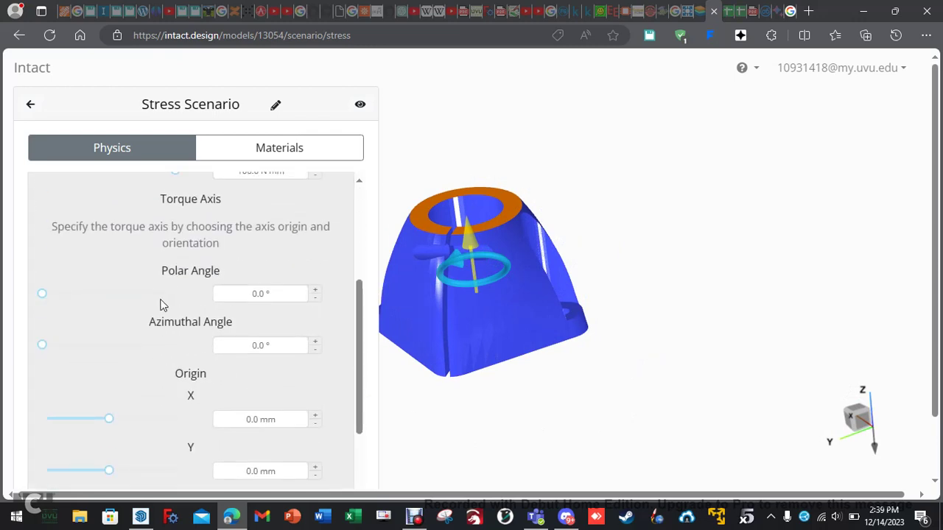
mouse_move(42, 294)
left_mouse_down()
mouse_move(94, 297)
mouse_move(42, 297)
left_mouse_up()
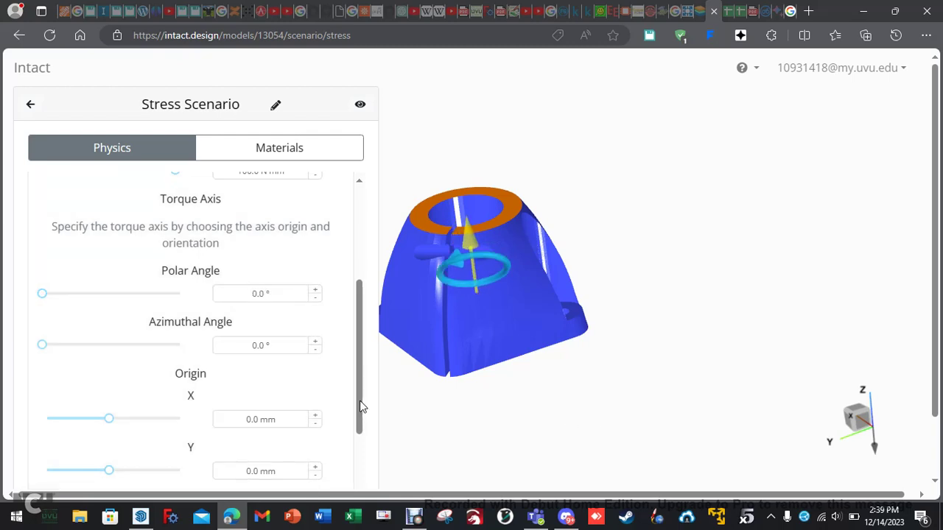
left_click_drag(361, 405, 336, 446)
left_click(194, 445)
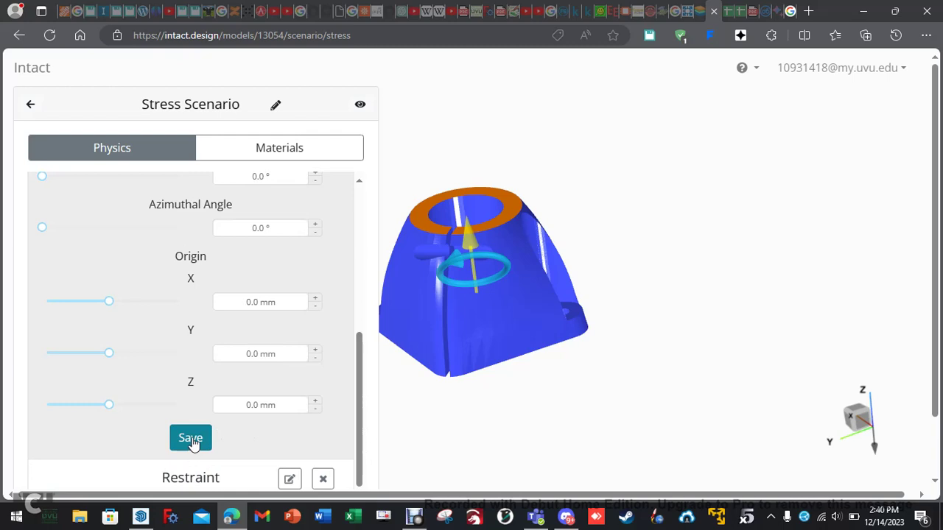
left_click_drag(482, 146, 562, 206)
Step: Add a vector load on the part's top ring face
left_click(361, 182)
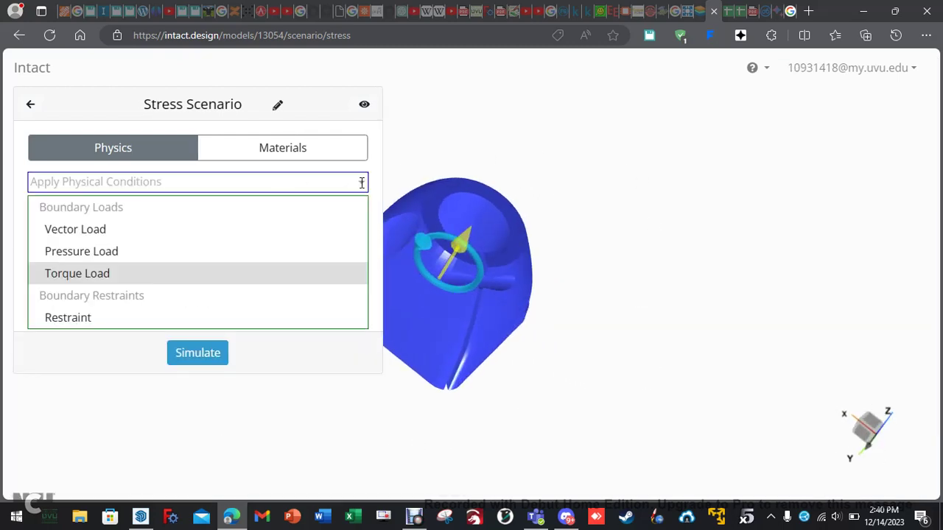
left_click(200, 229)
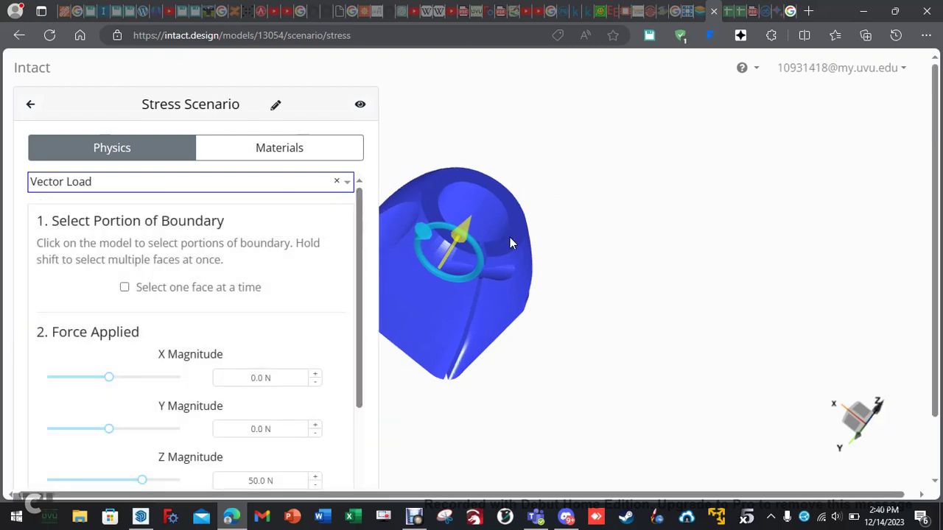
left_click(510, 238)
left_click_drag(597, 387, 549, 327)
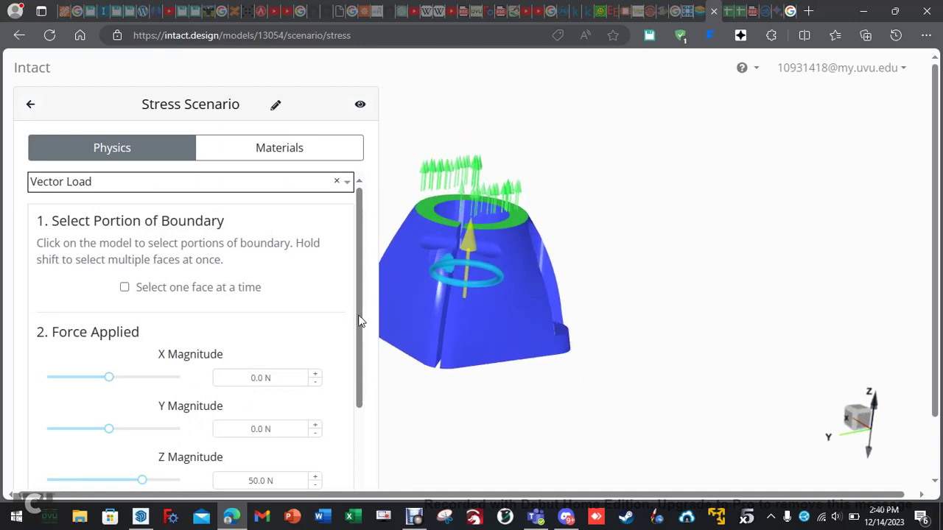
left_click_drag(361, 321, 362, 378)
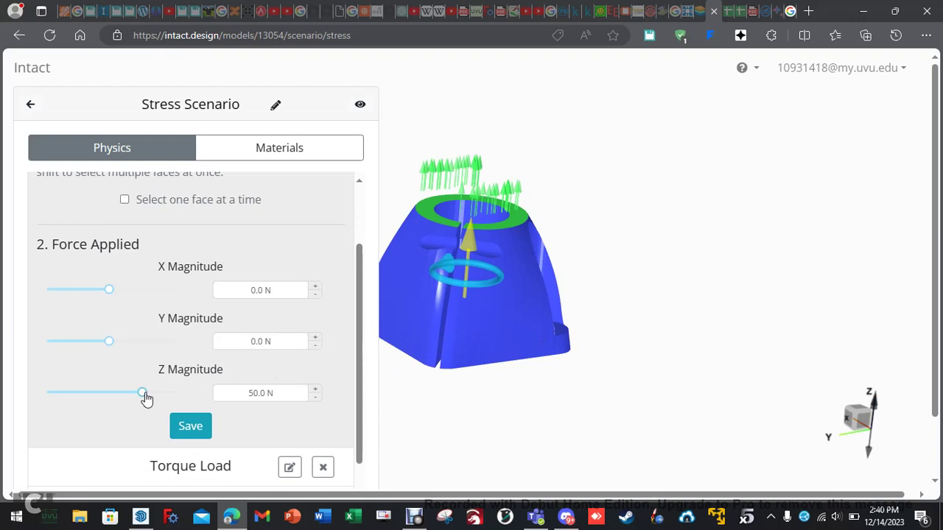
Step: Enter -1000 N as the vector load's Z magnitude
left_click(248, 394)
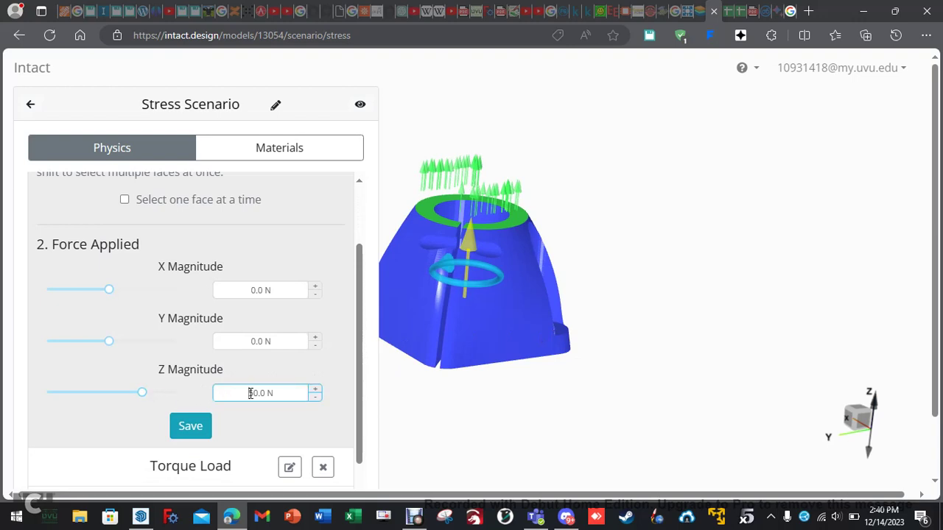
left_click_drag(250, 393, 255, 394)
type("1000")
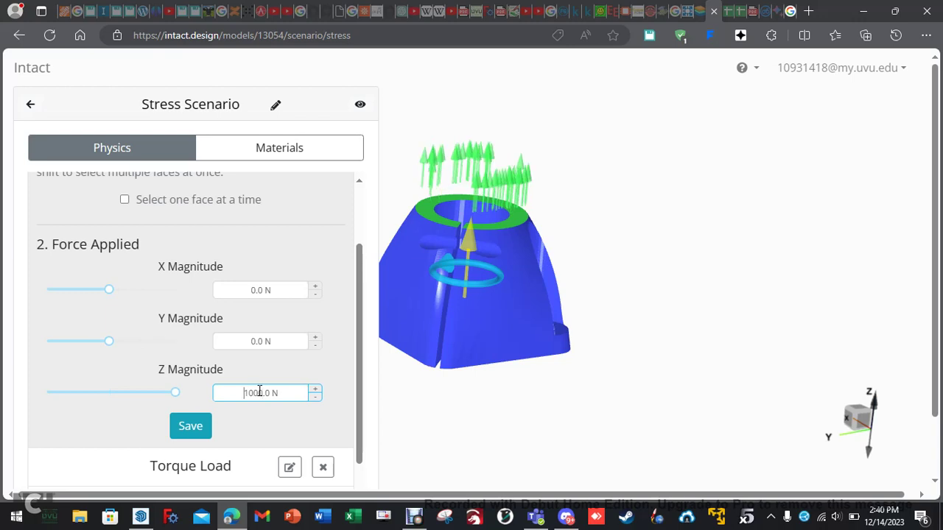
key("BackSpace")
key("BackSpace")
key("BackSpace")
type("-100")
left_click(648, 245)
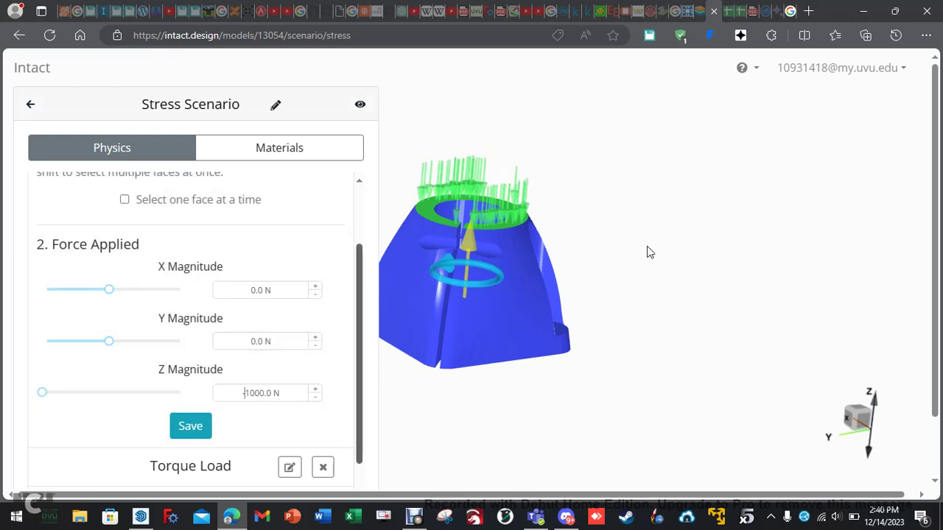
left_click_drag(661, 252, 519, 169)
left_click_drag(663, 347, 623, 417)
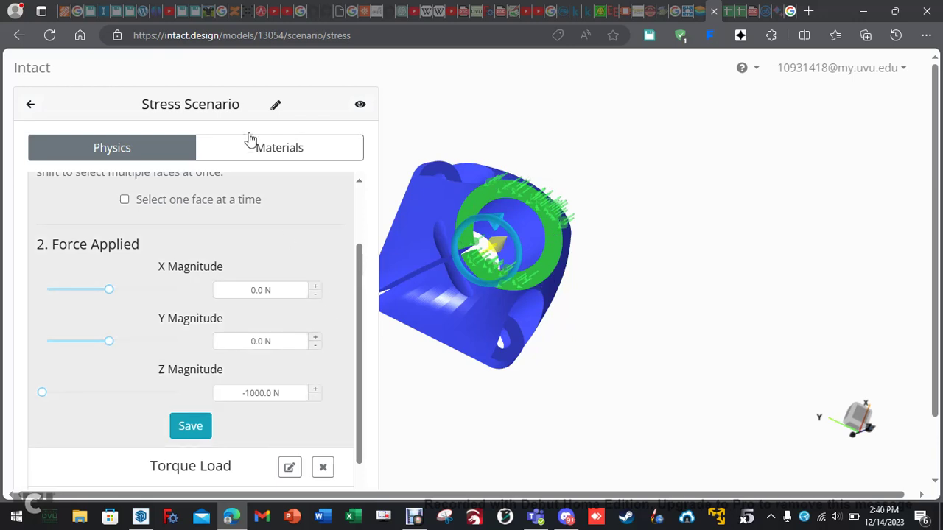
Step: Save the vector load and start a trial pressure load with single-face selection
left_click(205, 428)
left_click(359, 183)
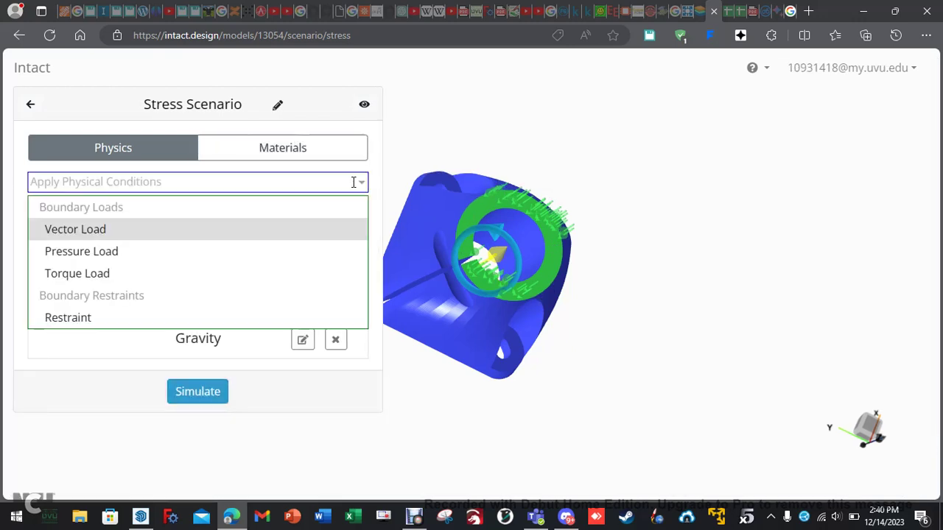
left_click(170, 250)
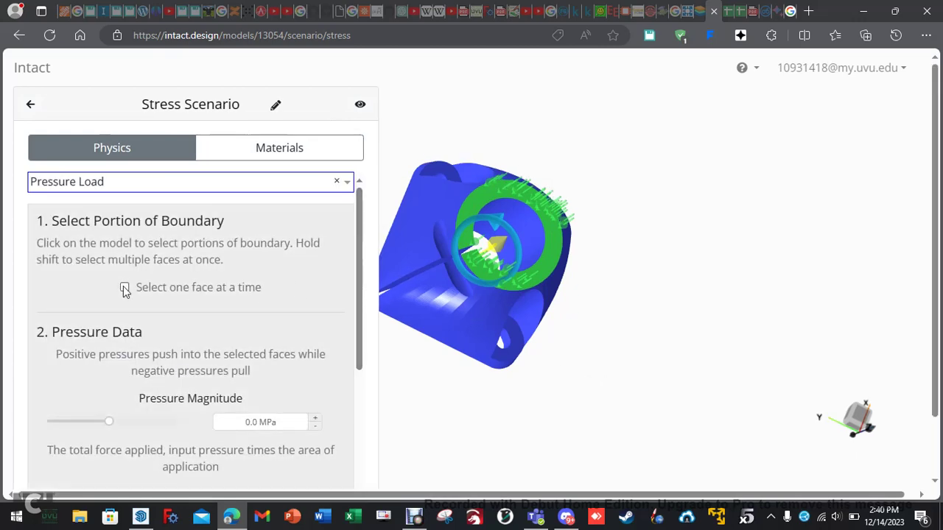
left_click(125, 287)
Step: Pick two side faces for the pressure load, then cancel it
scroll(458, 358, "up", 3)
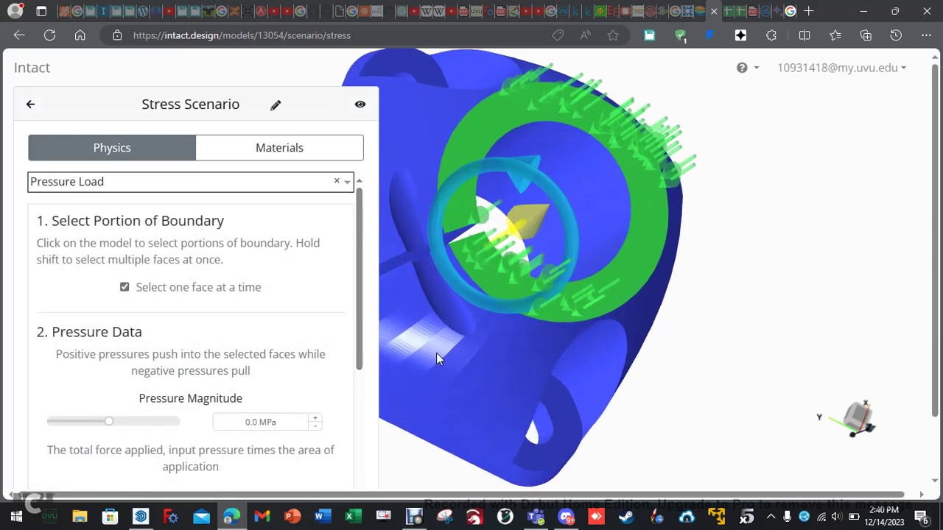
scroll(436, 353, "up", 3)
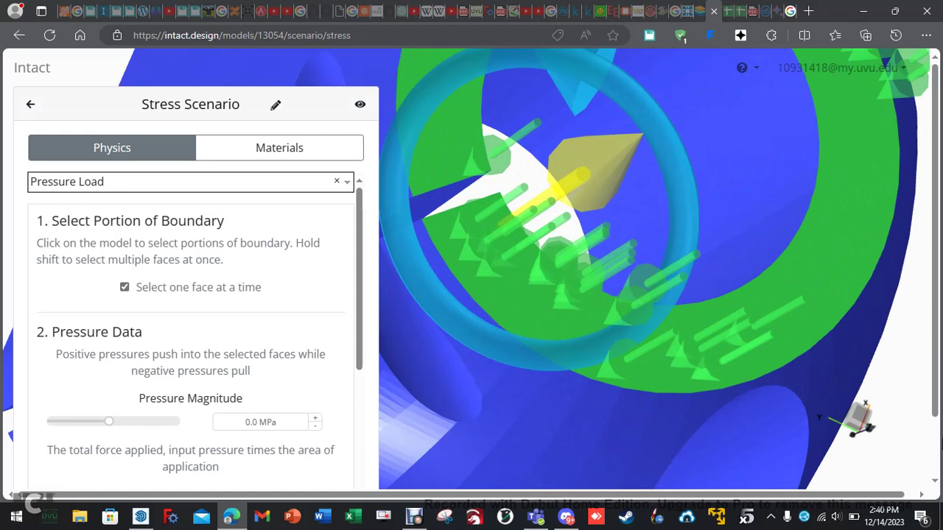
left_click_drag(777, 447, 555, 272)
left_click(562, 257)
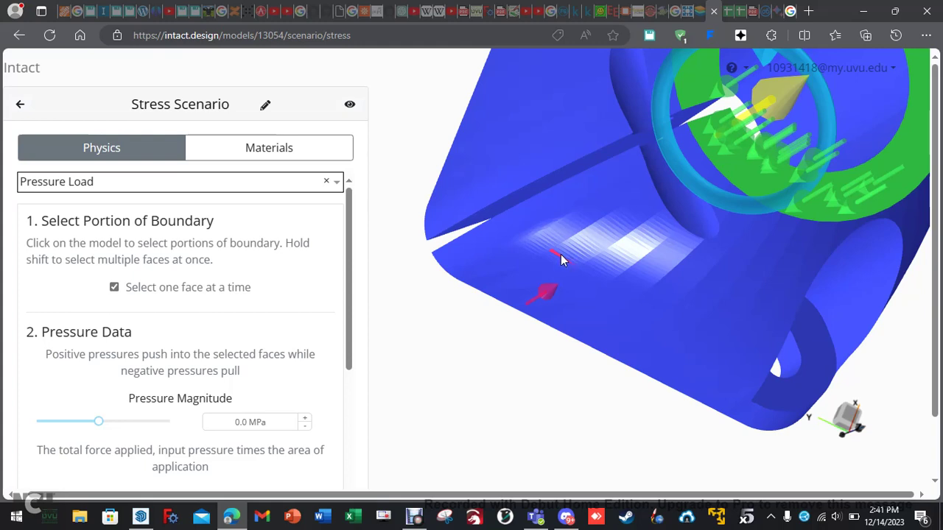
left_click(586, 240)
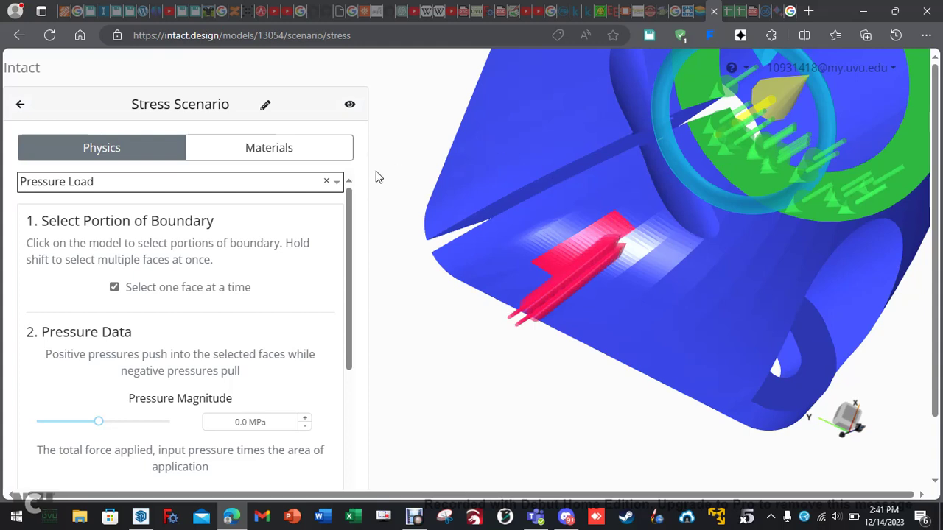
left_click(327, 182)
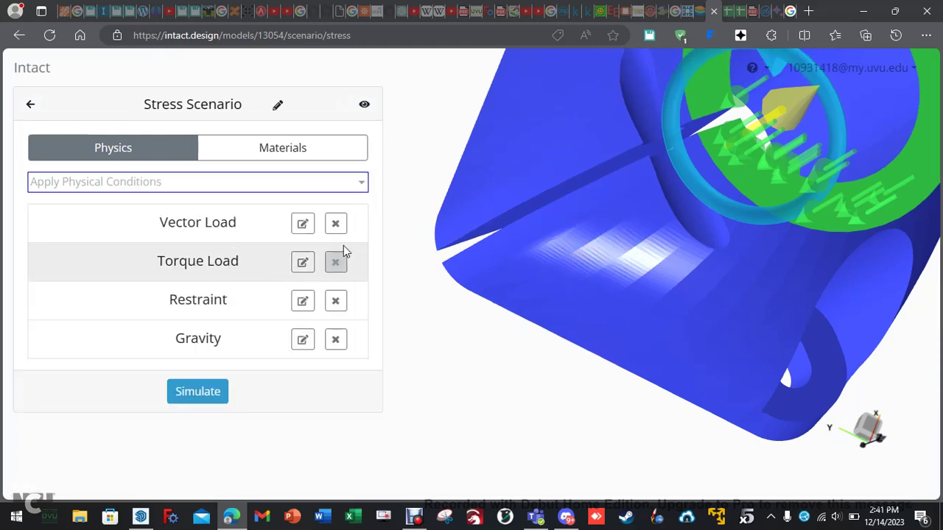
left_click(190, 396)
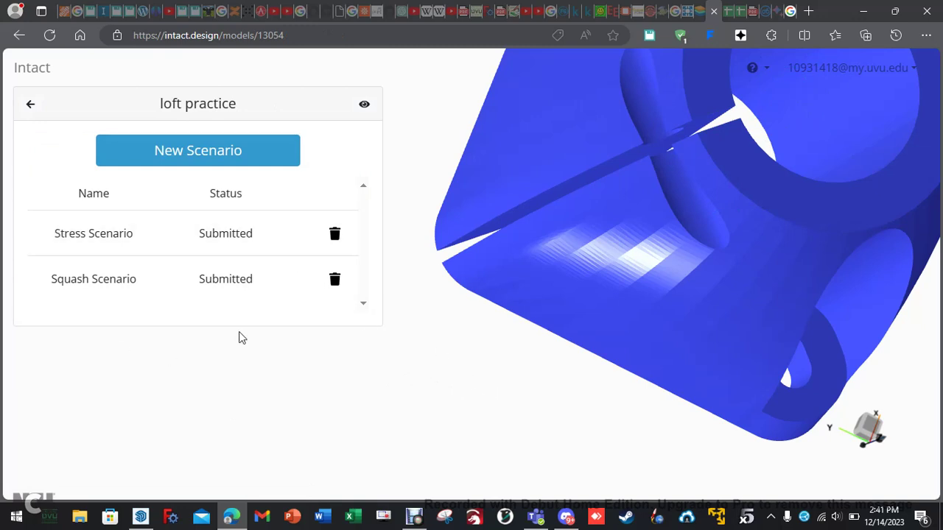
scroll(523, 383, "down", 5)
left_click_drag(677, 377, 408, 434)
left_click(414, 517)
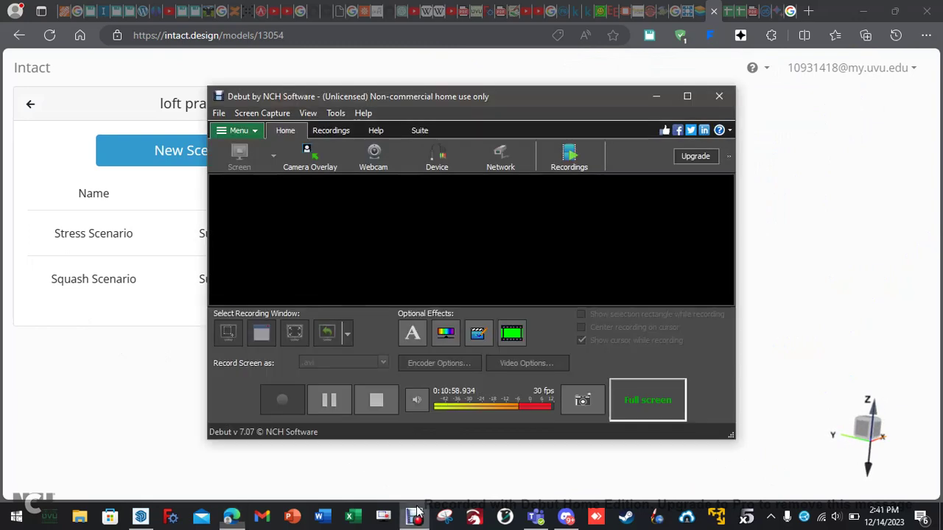
left_click(351, 393)
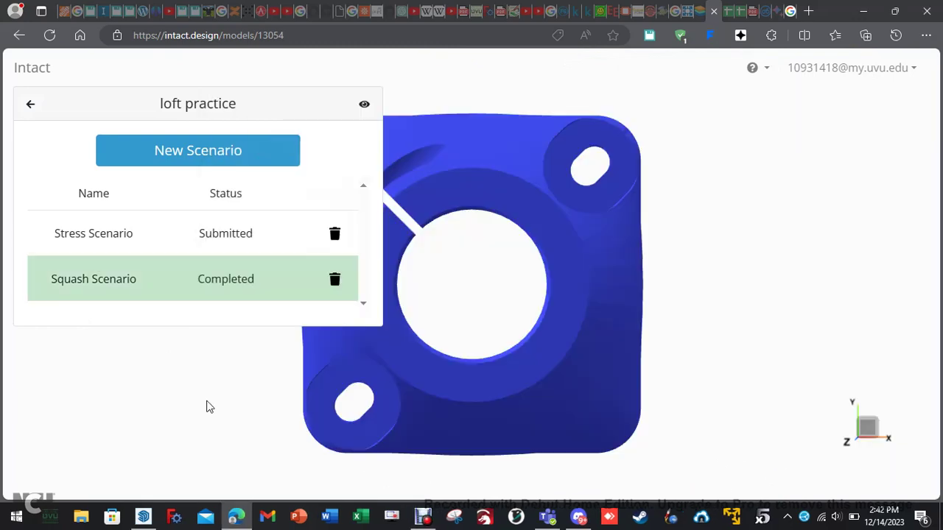
Step: Open the Squash Scenario results and inspect the displacement colours on the part
left_click(209, 286)
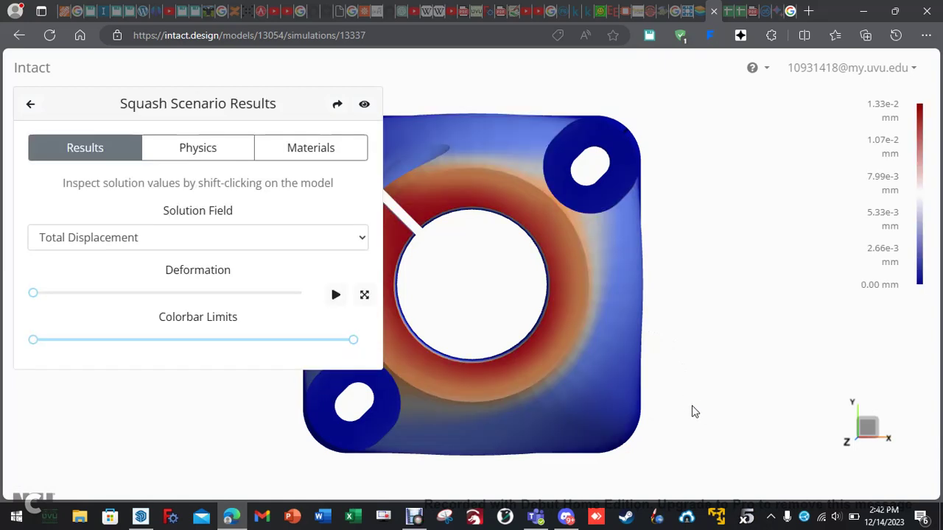
left_click_drag(684, 411, 745, 358)
left_click(662, 206)
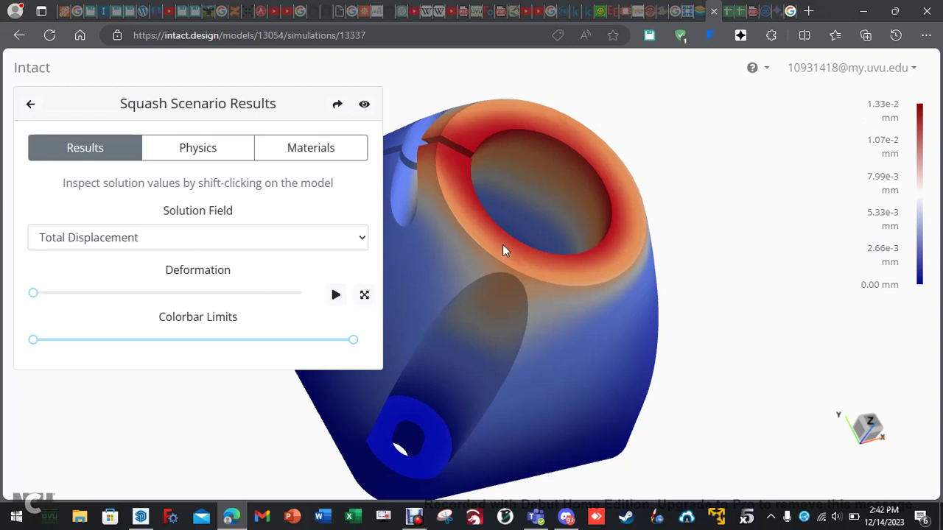
left_click_drag(684, 350, 529, 436)
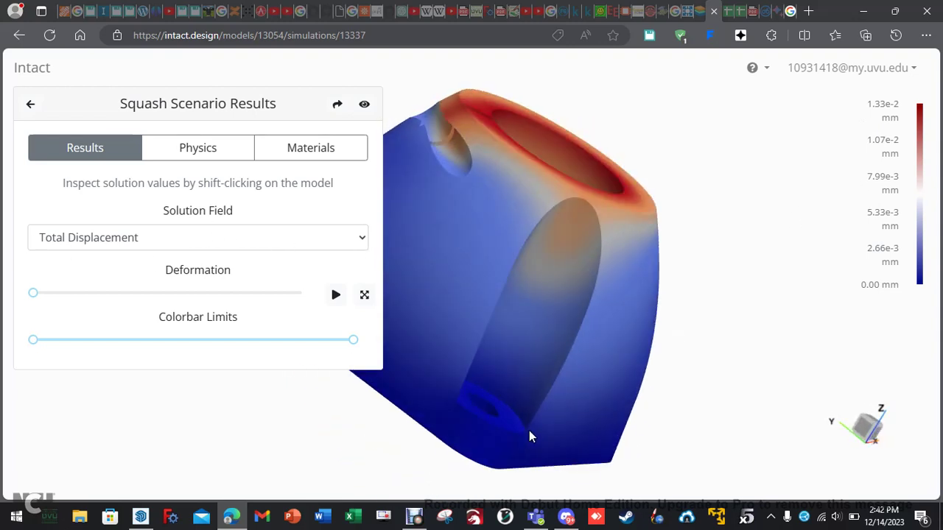
Step: Animate the deformation with and without exaggerated scaling, then reset to the undeformed shape
left_click(336, 295)
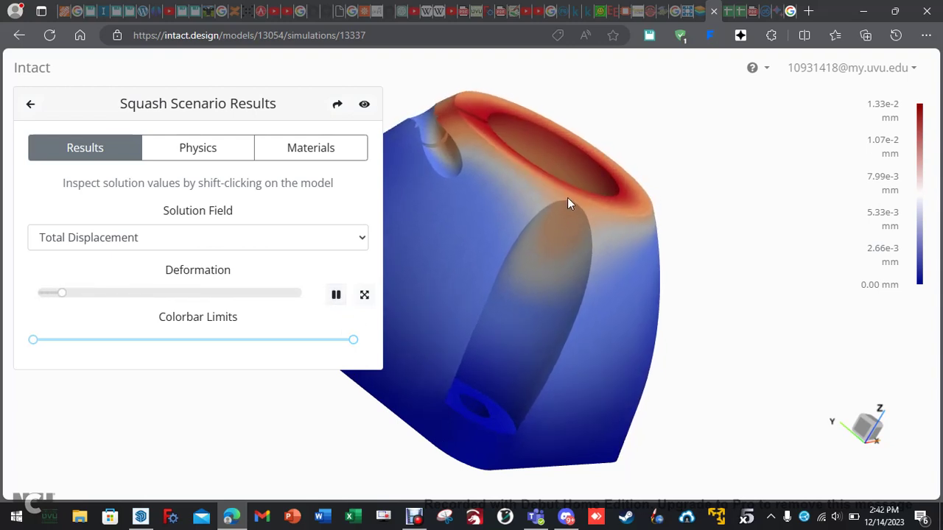
left_click(365, 298)
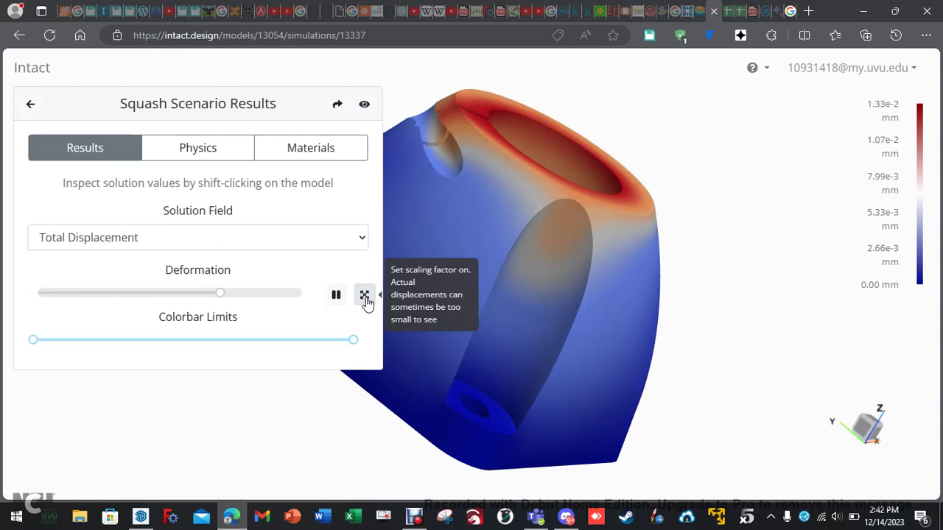
left_click(365, 298)
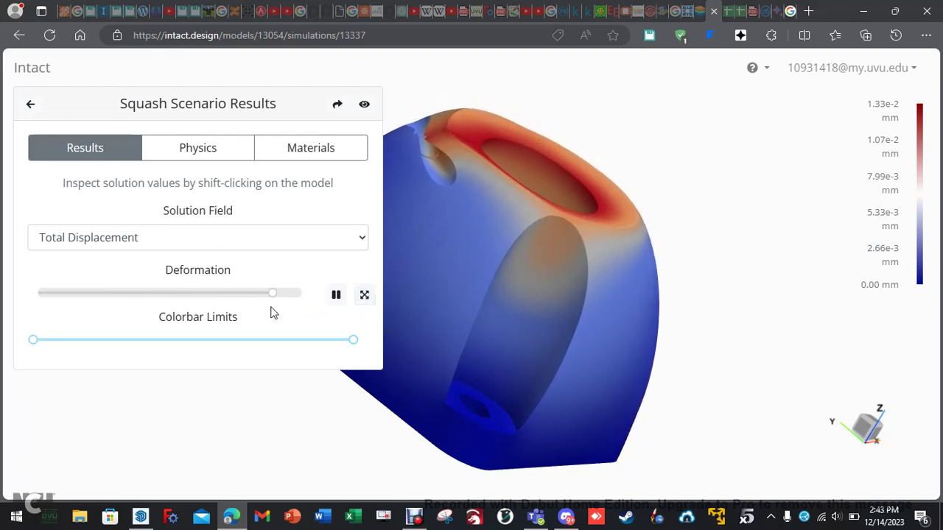
left_click(337, 298)
left_click_drag(566, 247, 567, 325)
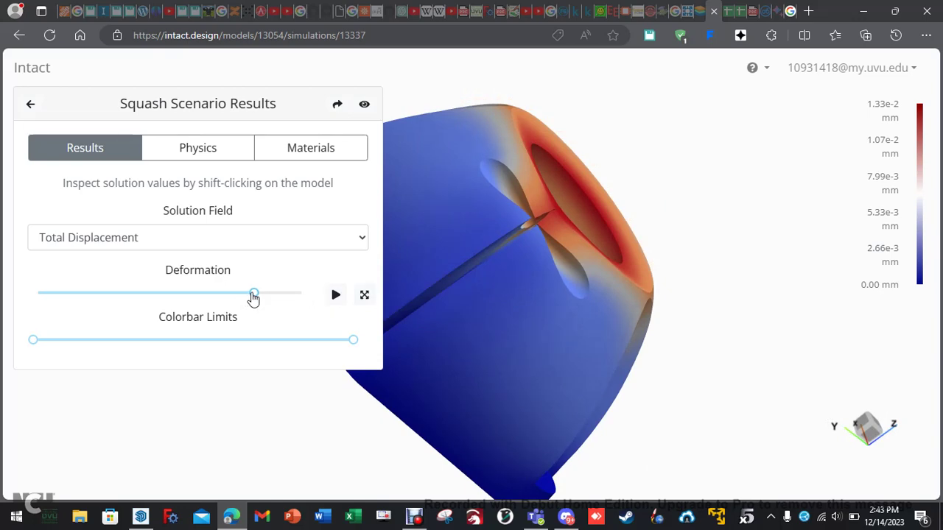
left_click_drag(253, 296, 7, 299)
left_click_drag(755, 331, 688, 332)
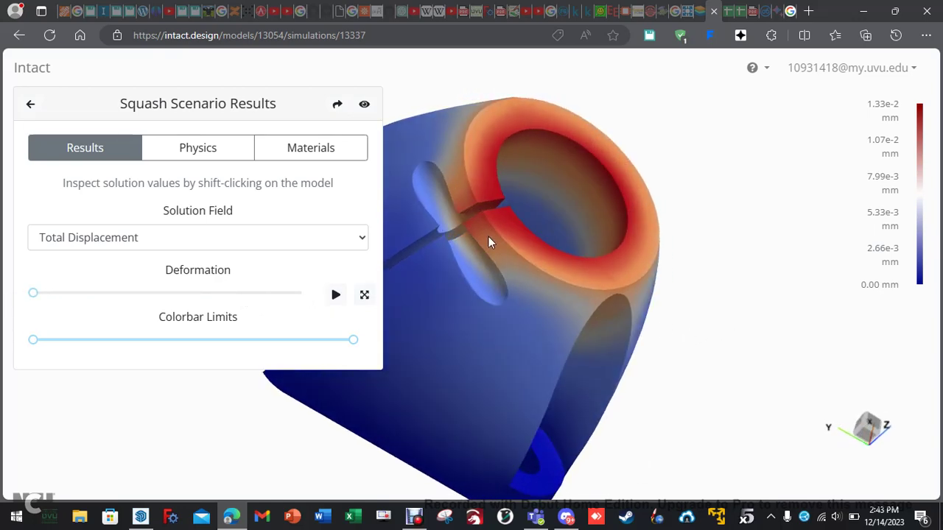
scroll(489, 243, "up", 3)
scroll(501, 229, "down", 2)
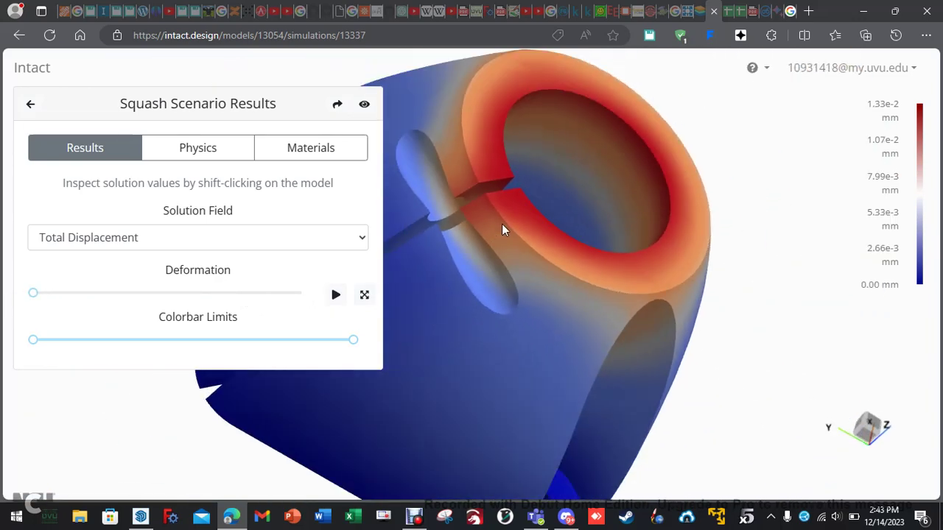
Step: Probe the ring and several other points for displacement, von Mises stress and safety factor
left_click(491, 198, "shift")
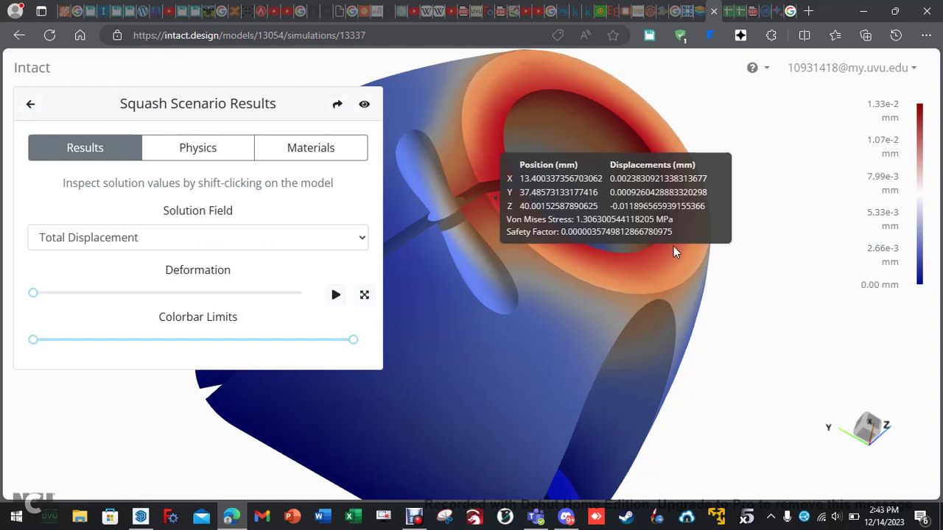
left_click(751, 320)
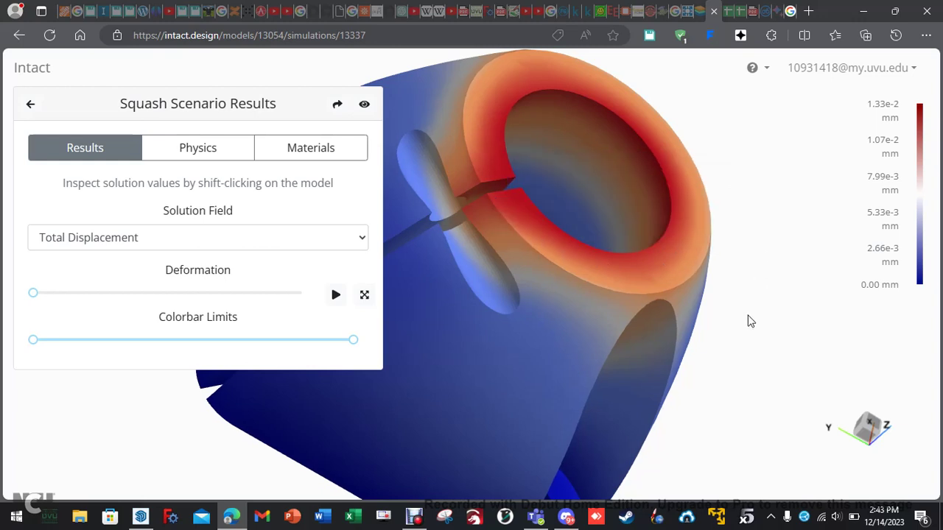
left_click(548, 283, "shift")
left_click(534, 288, "shift")
left_click(455, 427, "shift")
left_click(496, 425, "shift")
left_click(461, 350, "shift")
left_click(467, 337, "shift")
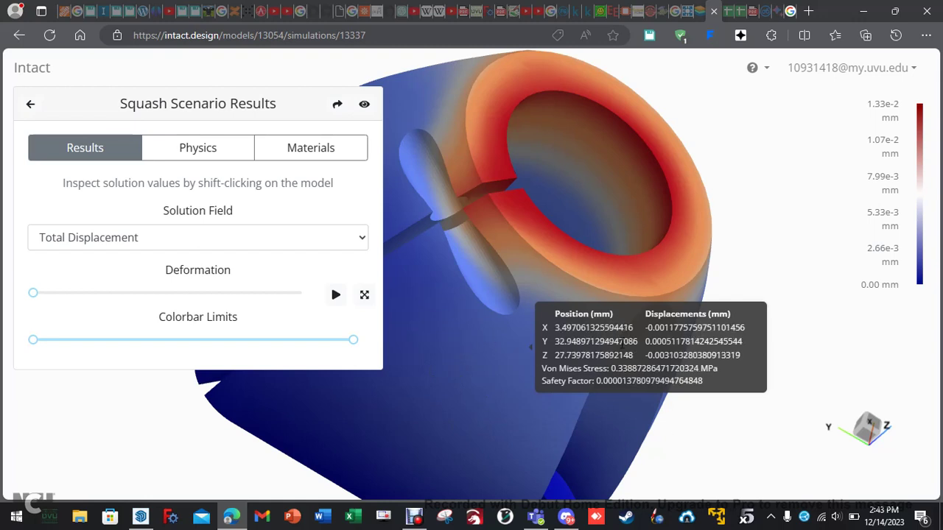
left_click_drag(555, 331, 632, 329)
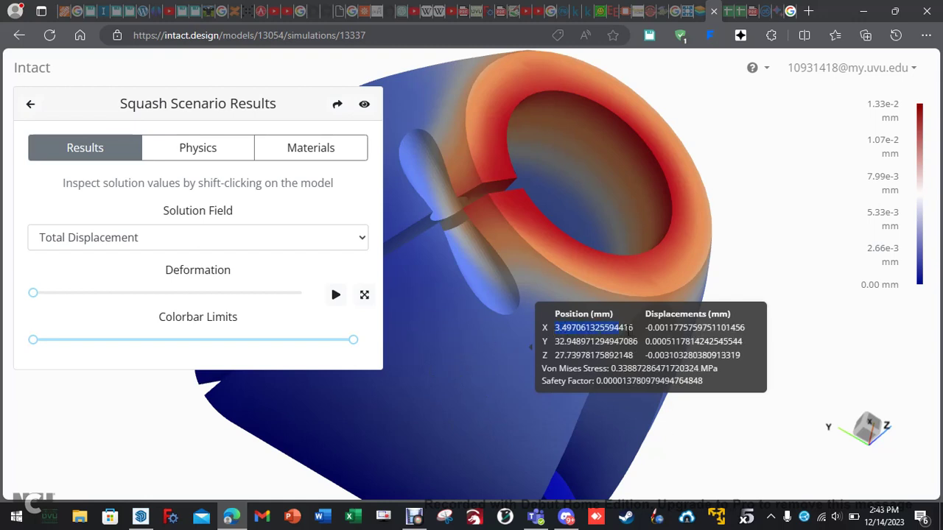
left_click(727, 390)
left_click_drag(544, 425, 585, 373)
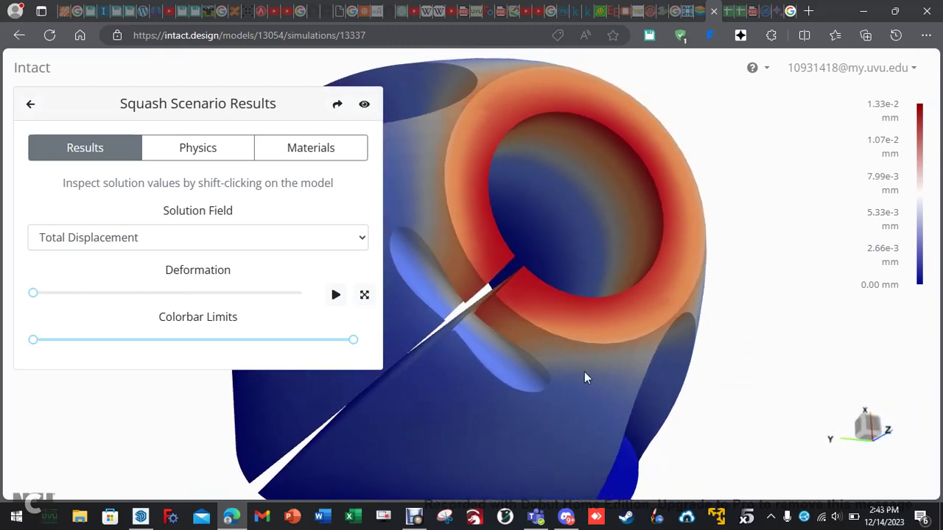
Step: Show von Mises stress and try colour maximums of 0.64 and 2.43 MPa before restoring 2.95 MPa
left_click(364, 243)
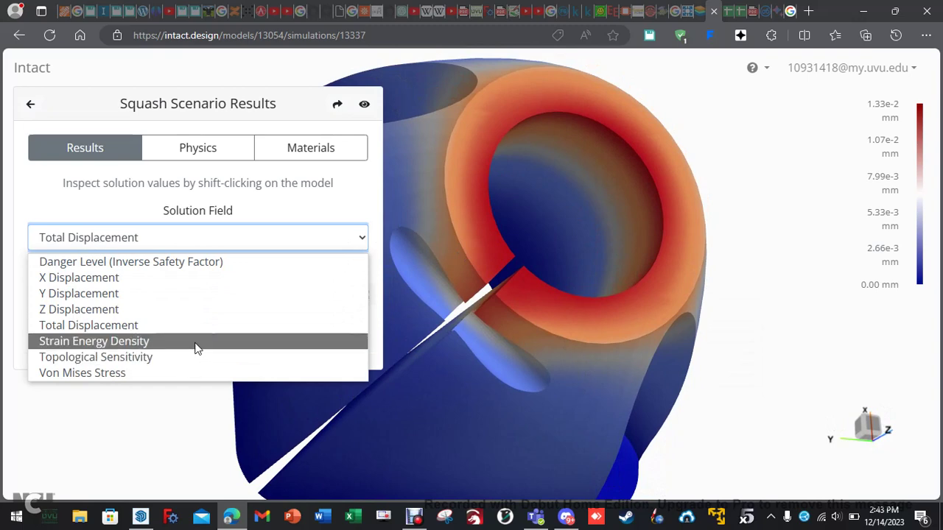
left_click(130, 374)
left_click_drag(558, 369, 559, 321)
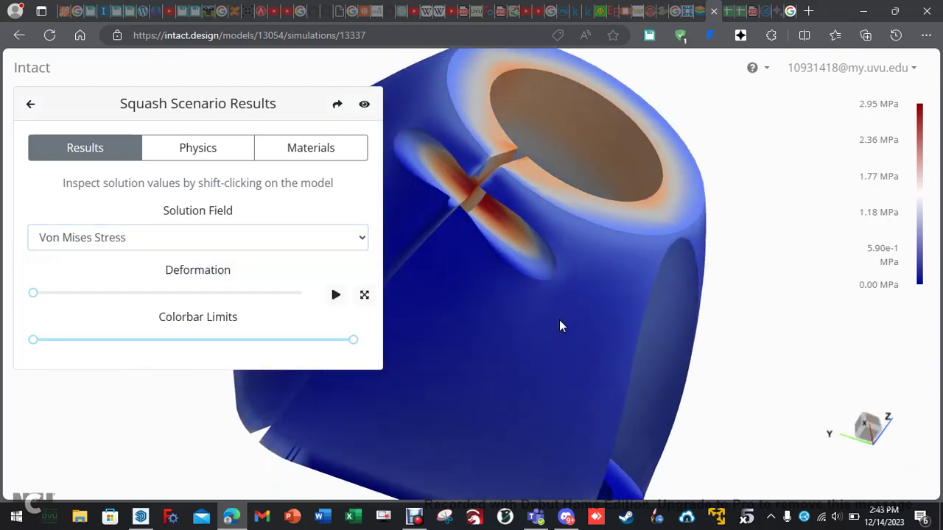
left_click_drag(353, 340, 255, 352)
left_click_drag(545, 336, 581, 374)
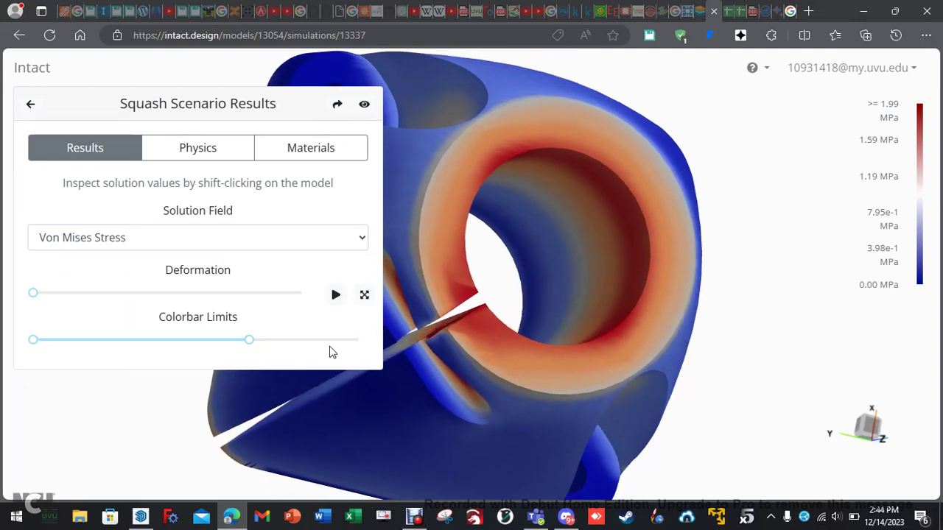
left_click_drag(252, 347, 377, 352)
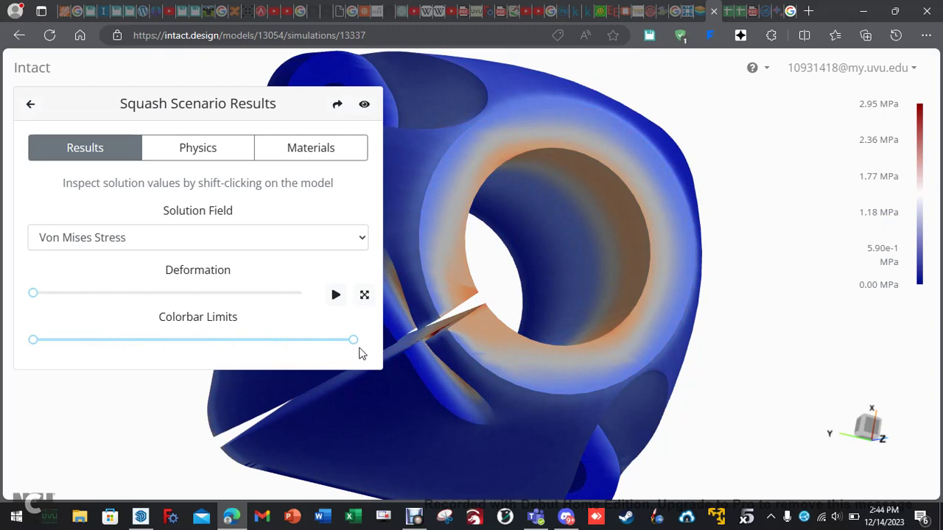
left_click_drag(358, 354, 263, 349)
left_click_drag(397, 353, 604, 317)
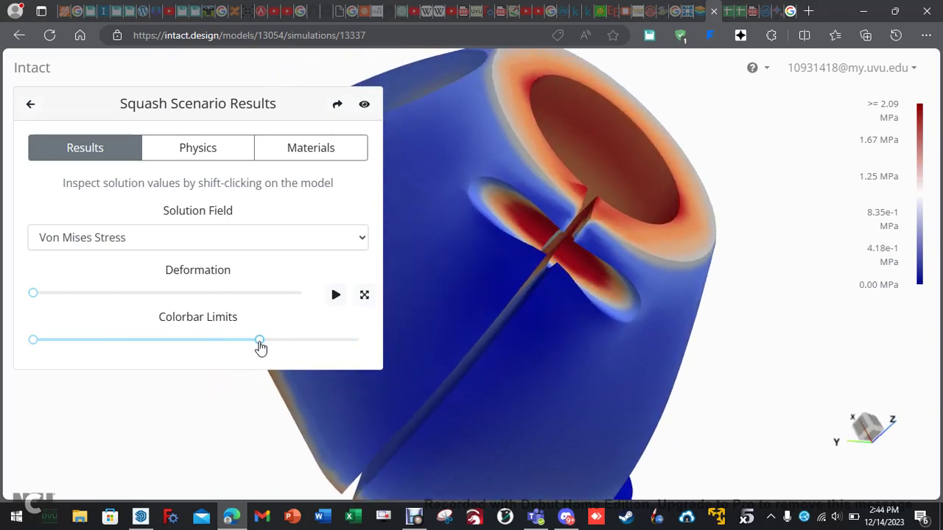
left_click_drag(261, 347, 409, 347)
Step: Probe stress at the slit hot spot and near the hole, then restore the 0–2.95 MPa scale
left_click_drag(484, 260, 615, 298)
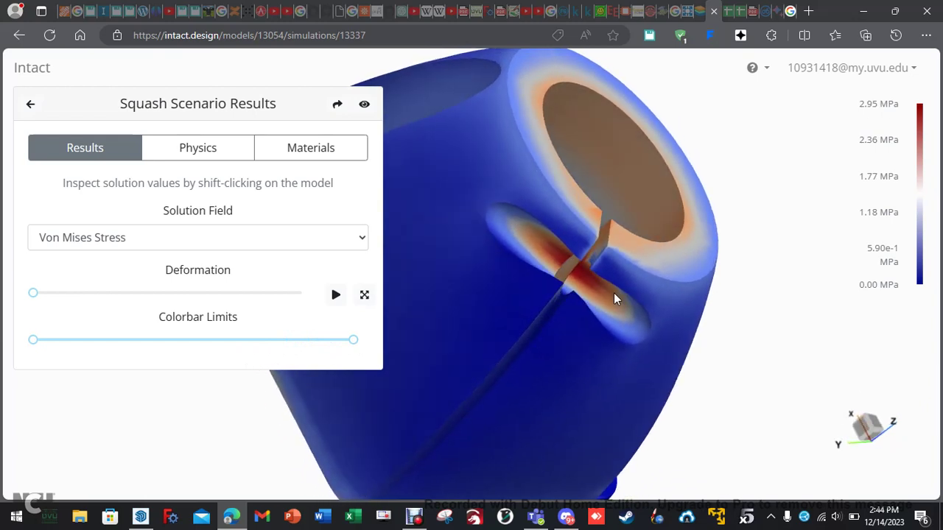
left_click(563, 257, "shift")
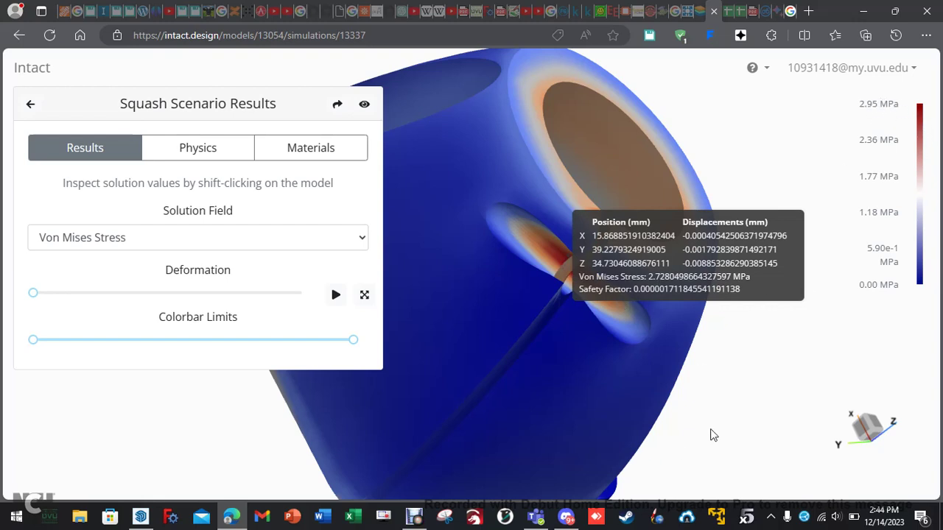
left_click_drag(741, 396, 713, 375)
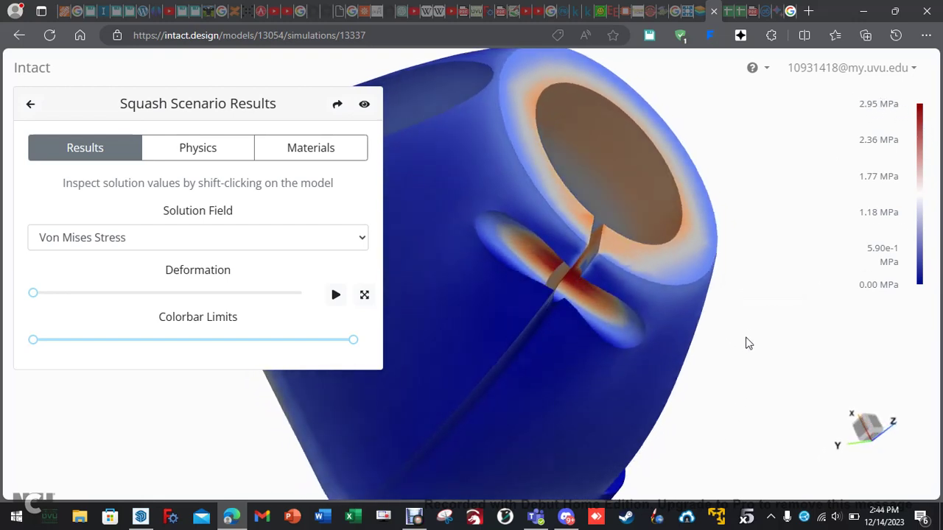
left_click_drag(353, 340, 256, 346)
left_click_drag(685, 354, 714, 371)
left_click_drag(630, 344, 632, 383)
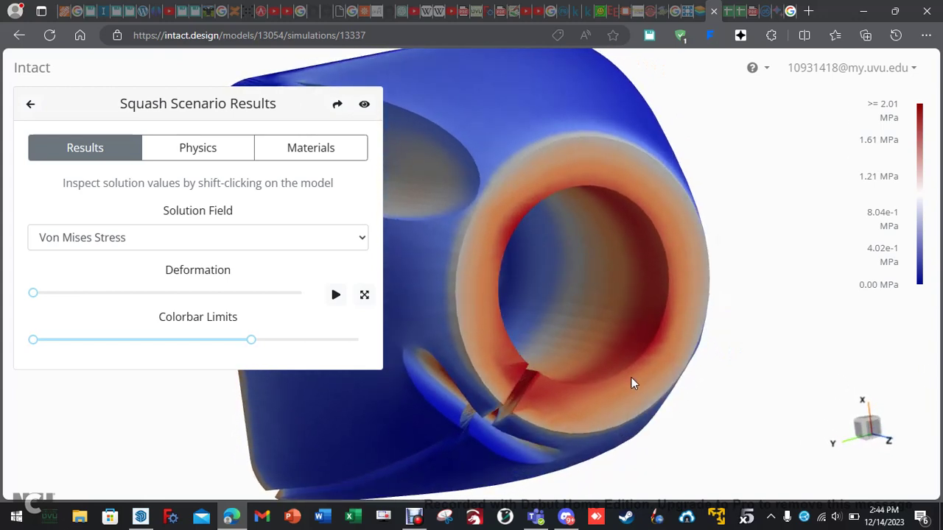
left_click(648, 313, "shift")
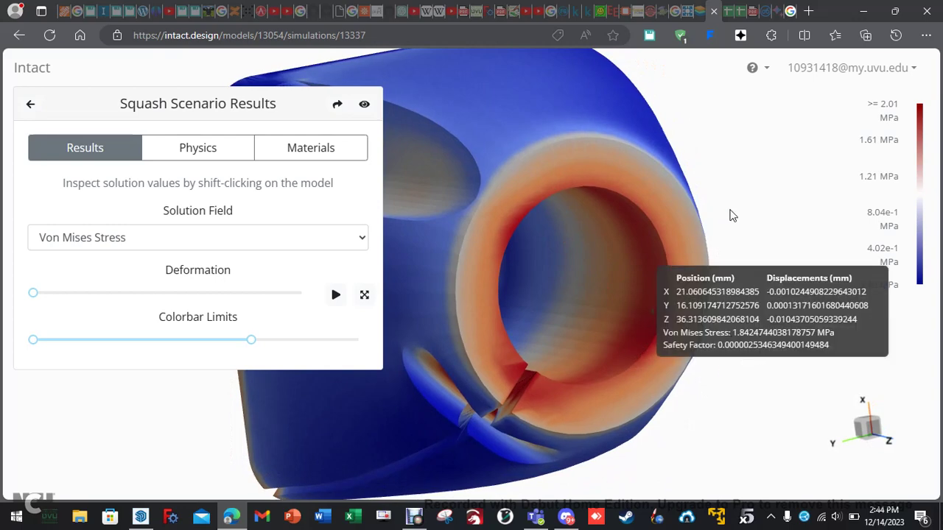
left_click(737, 215)
left_click_drag(656, 339, 663, 238)
left_click_drag(248, 338, 413, 336)
Step: Show Stress Scenario Total Displacement (0 to 2.36e-1 mm) and play then stop the deformation animation
left_click(31, 105)
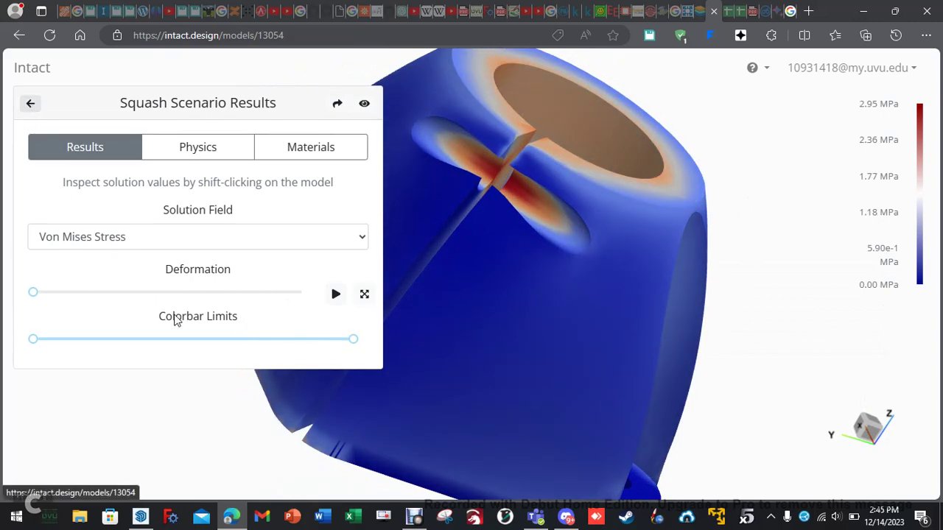
left_click(214, 242)
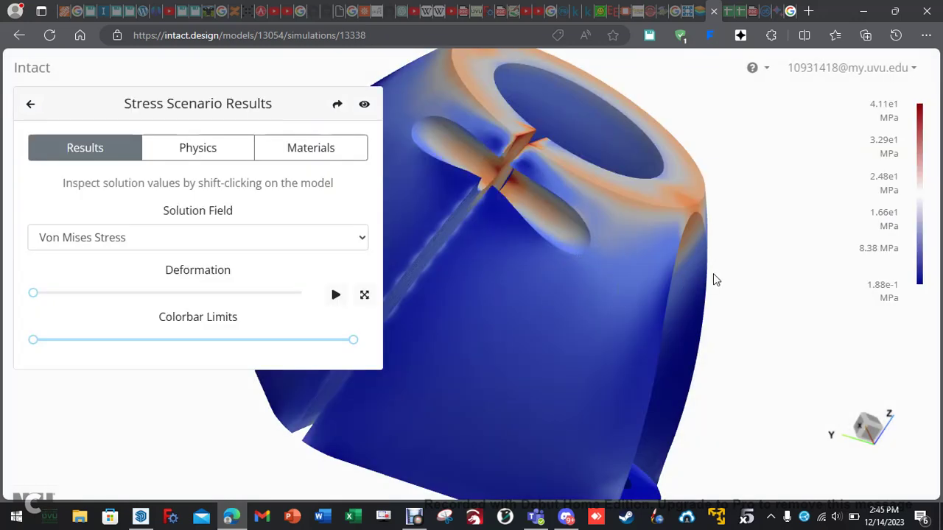
left_click_drag(713, 273, 692, 299)
left_click(335, 296)
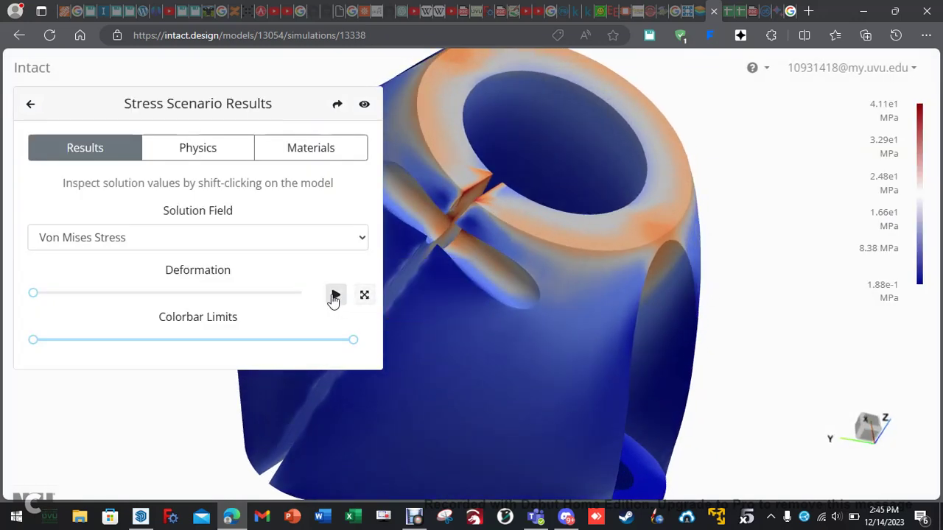
left_click(358, 243)
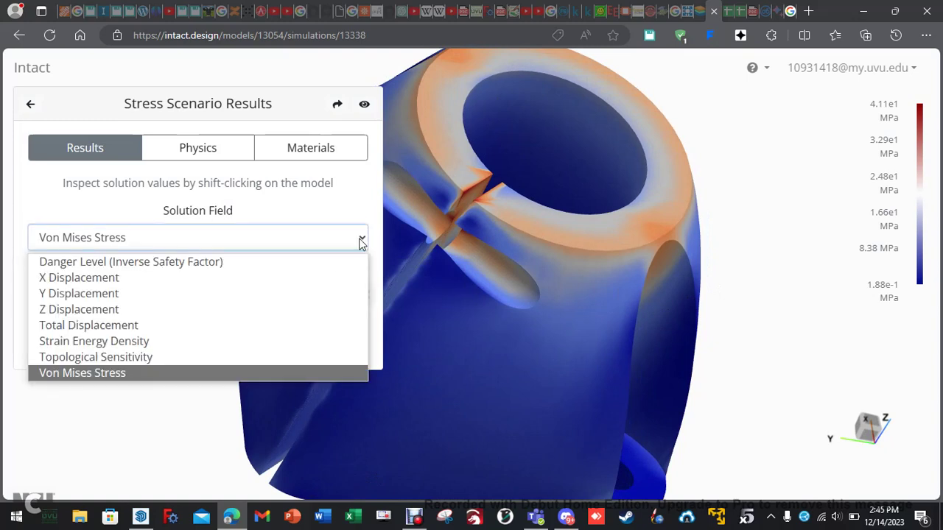
left_click(212, 325)
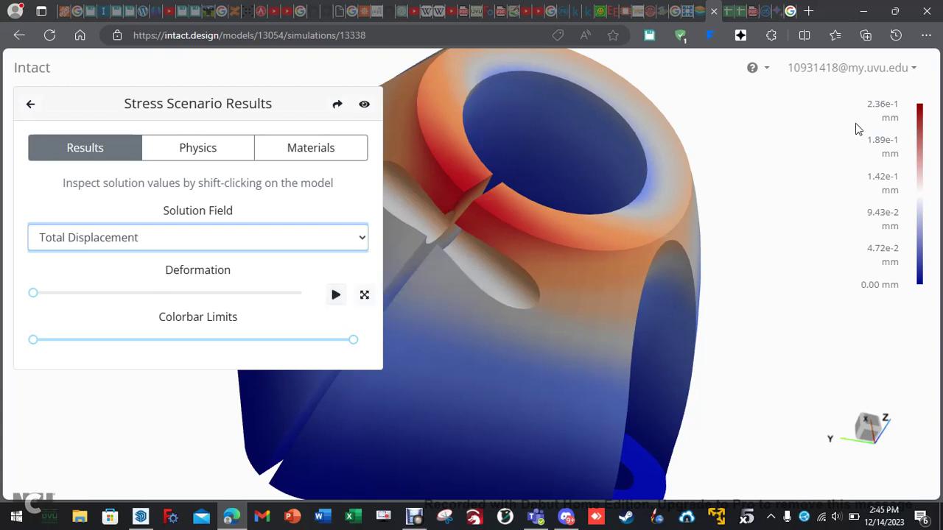
left_click(335, 296)
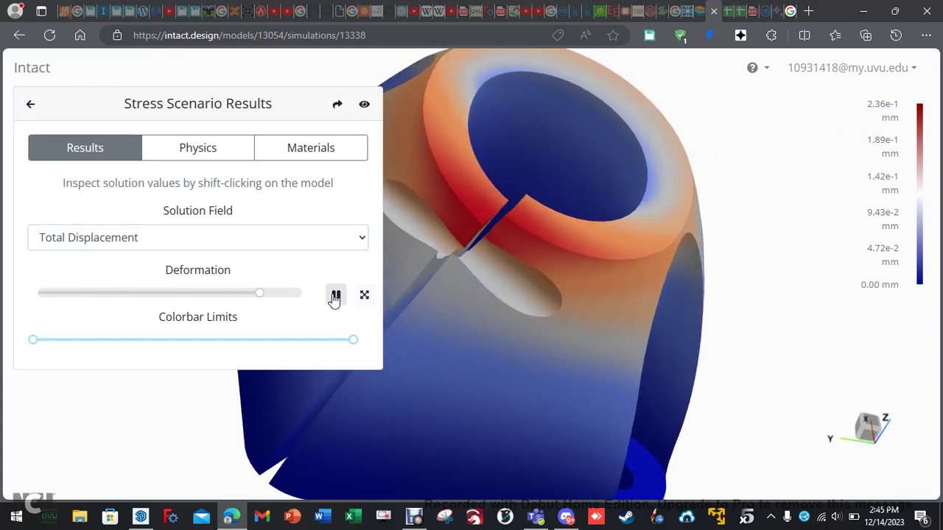
left_click(336, 295)
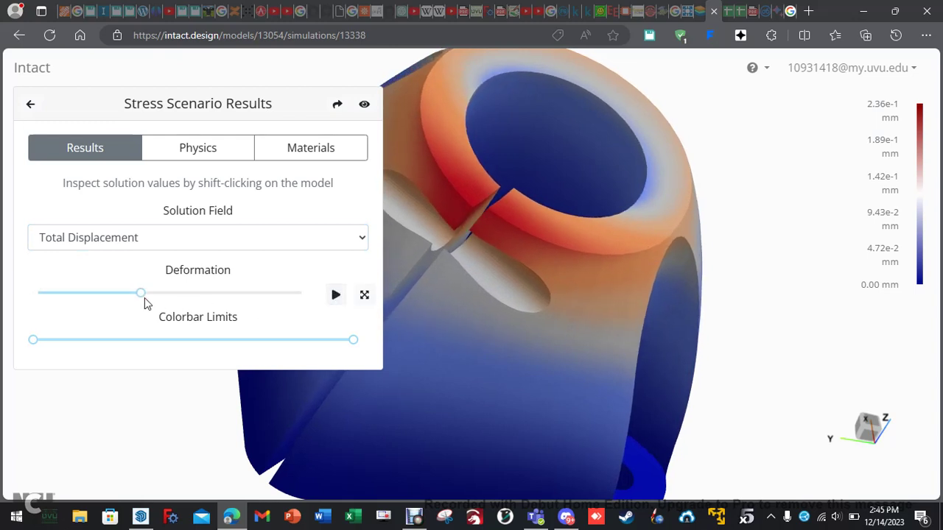
Step: Reset the deformation, switch the solution field to Von Mises Stress, and pause the animation partway
left_click_drag(141, 293, 5, 299)
left_click(362, 238)
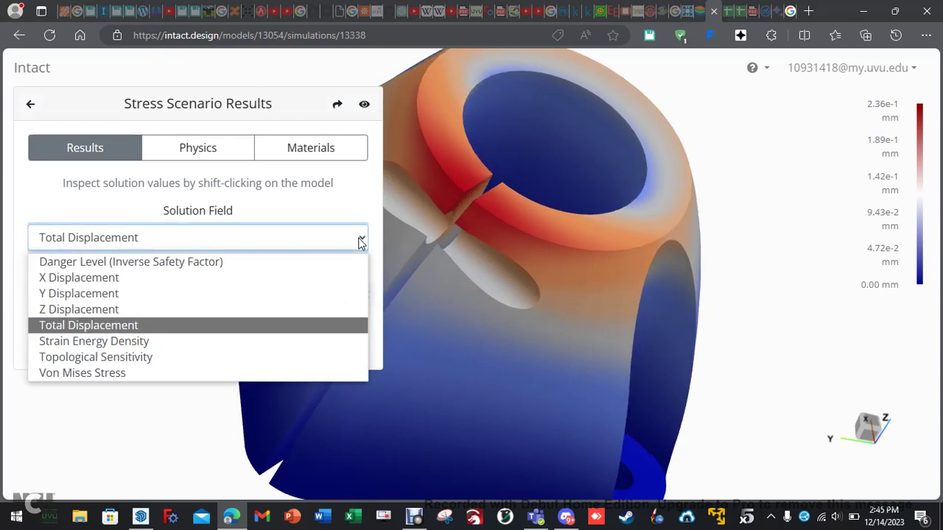
left_click(204, 374)
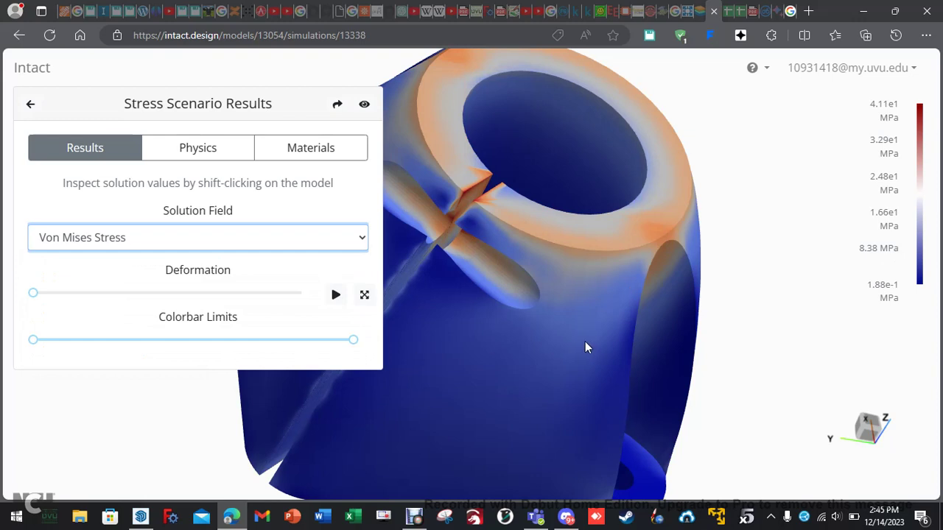
left_click(336, 296)
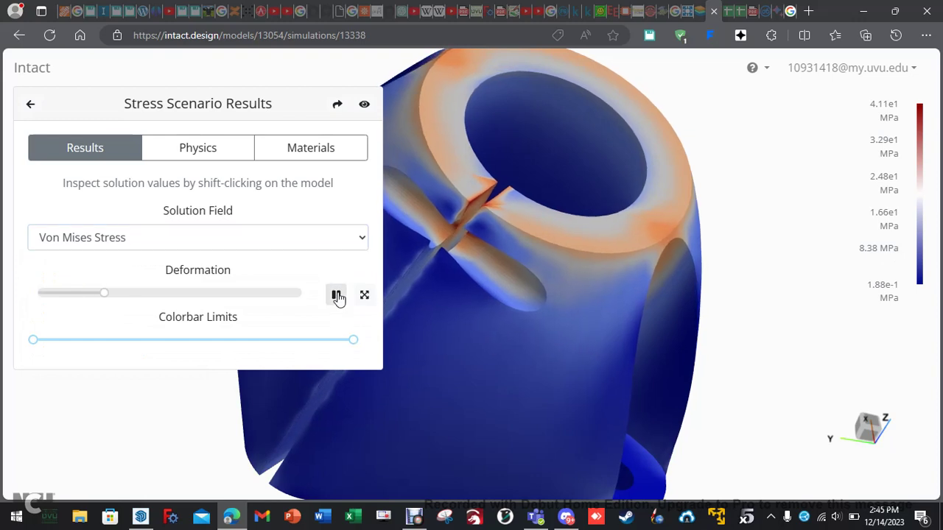
left_click(336, 297)
Step: Probe the von Mises stress near the blade slot, then rotate the model to show its base
left_click_drag(652, 285, 690, 257)
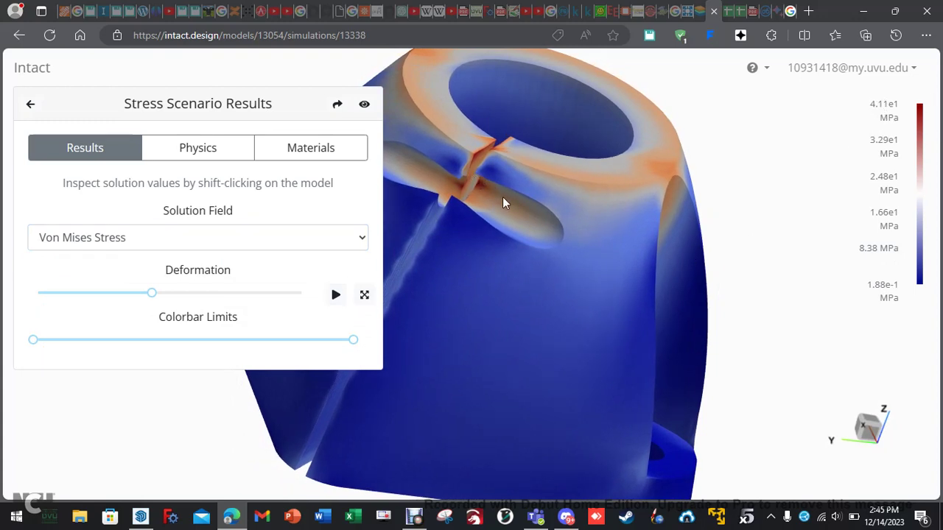
scroll(503, 199, "up", 5)
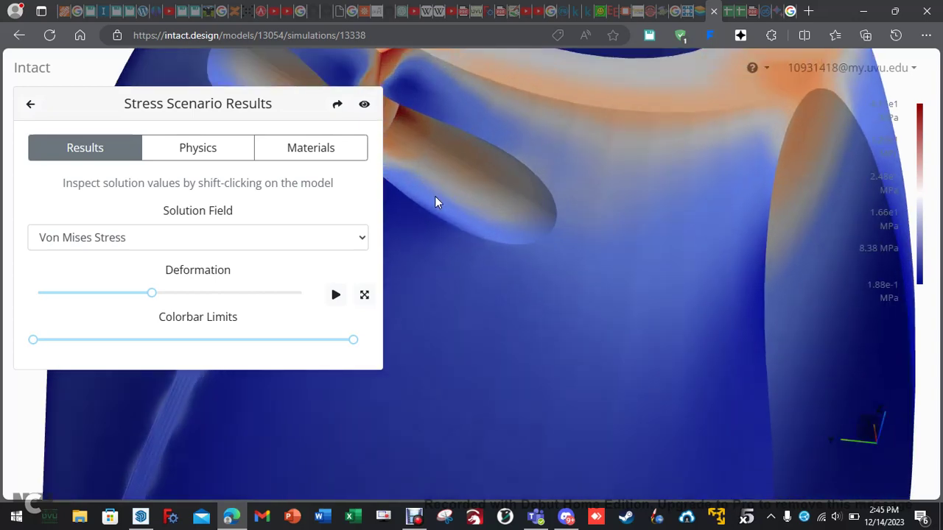
left_click_drag(434, 196, 520, 139)
left_click(537, 131, "shift")
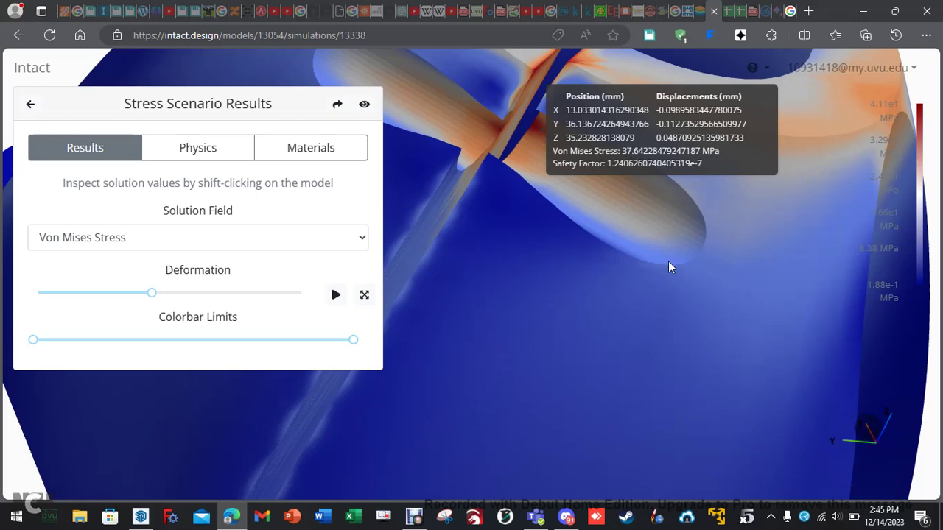
left_click_drag(668, 263, 573, 254)
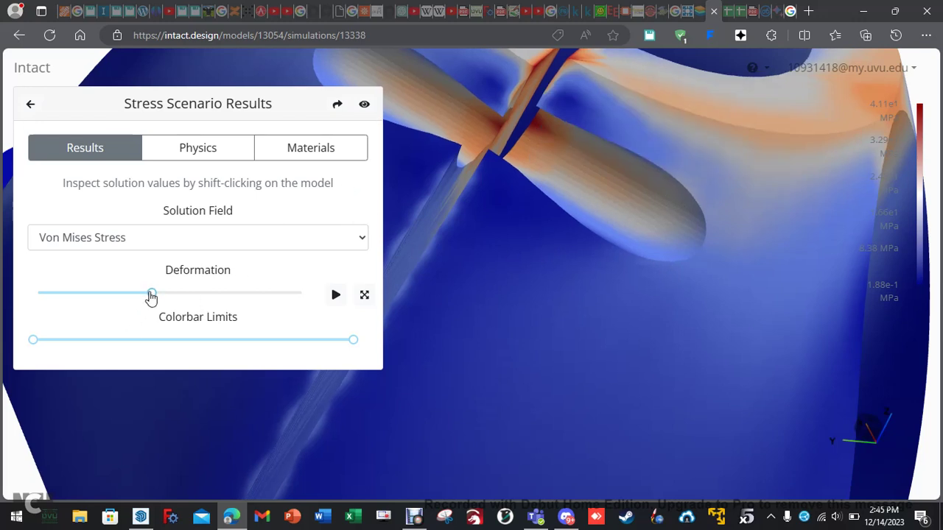
left_click_drag(390, 321, 536, 306)
scroll(535, 307, "down", 5)
left_click_drag(583, 343, 940, 439)
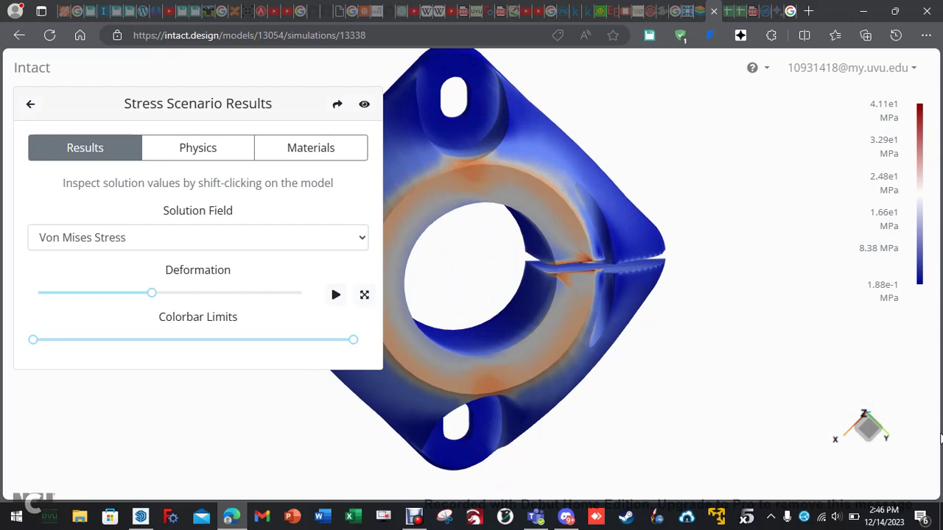
Step: From a front-then-side view, probe the stress on the part's side wall and dismiss the readout
left_click(875, 436)
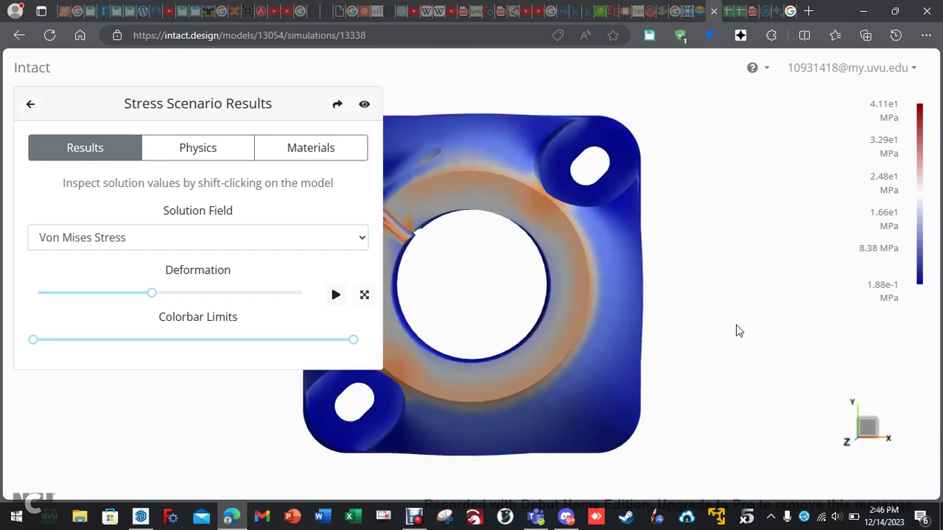
left_click_drag(704, 396, 696, 262)
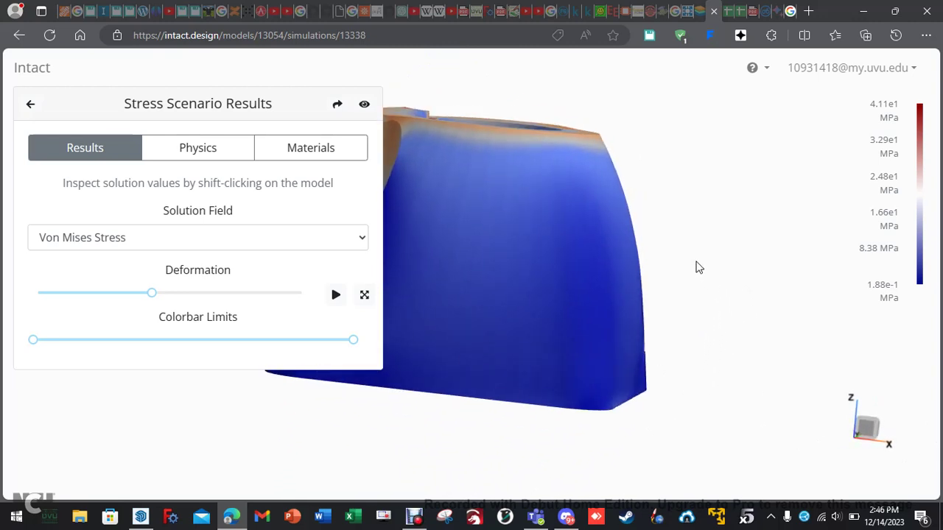
left_click(512, 133, "shift")
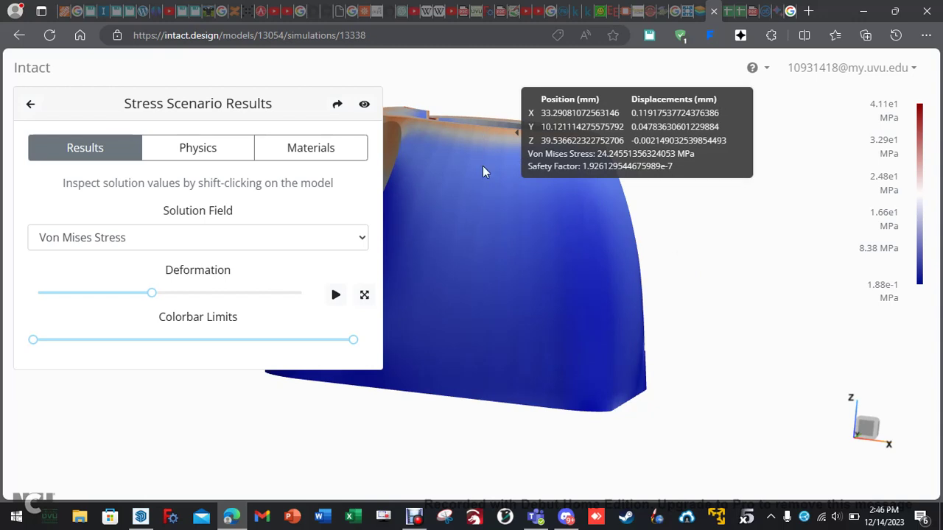
left_click(718, 311)
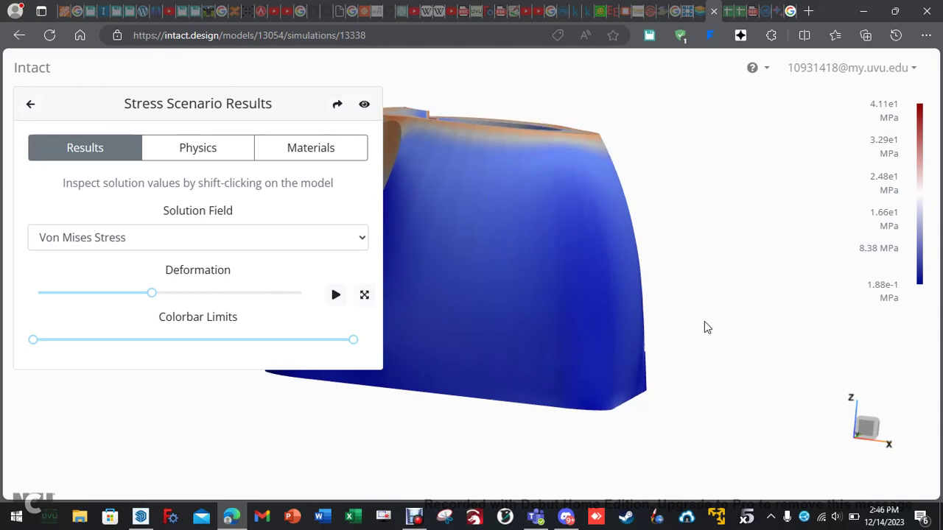
Step: Probe the notch's red hot spot and select its 40.009781920417 MPa von Mises value
left_click_drag(694, 303, 715, 365)
left_click_drag(532, 254, 554, 291)
scroll(514, 278, "up", 6)
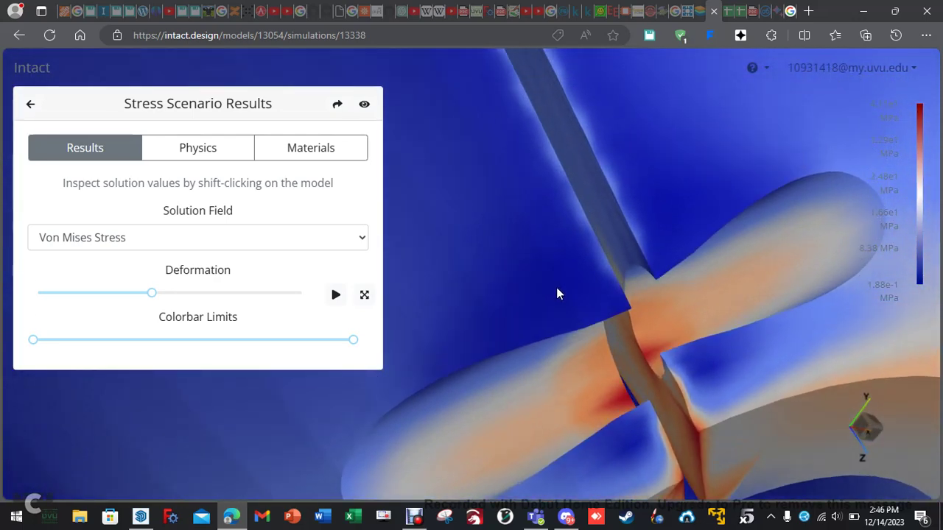
left_click(626, 402, "shift")
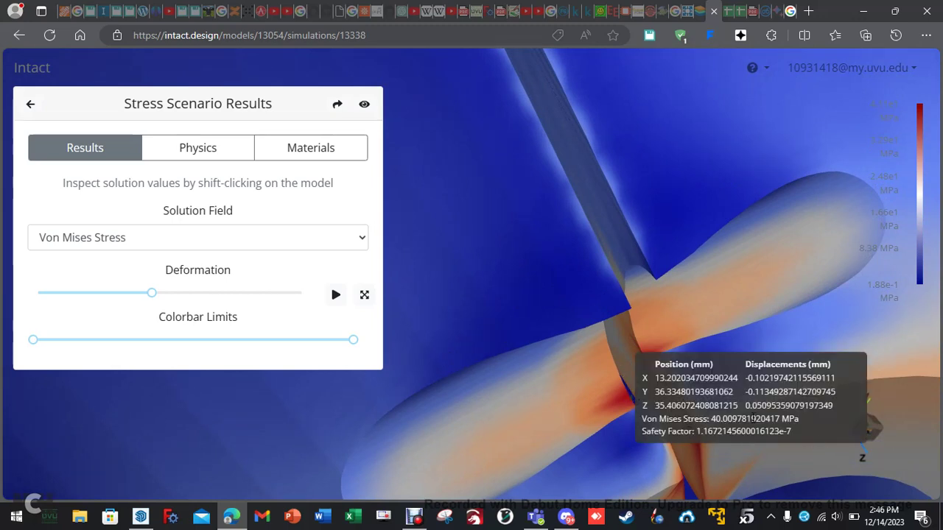
left_click_drag(744, 419, 779, 418)
key("ctrl+c")
Step: Search '40.009781920417 MPa to psi' in a new tab, giving about 5802.93 psi
left_click(809, 12)
key("ctrl+v")
type("MPa to psi")
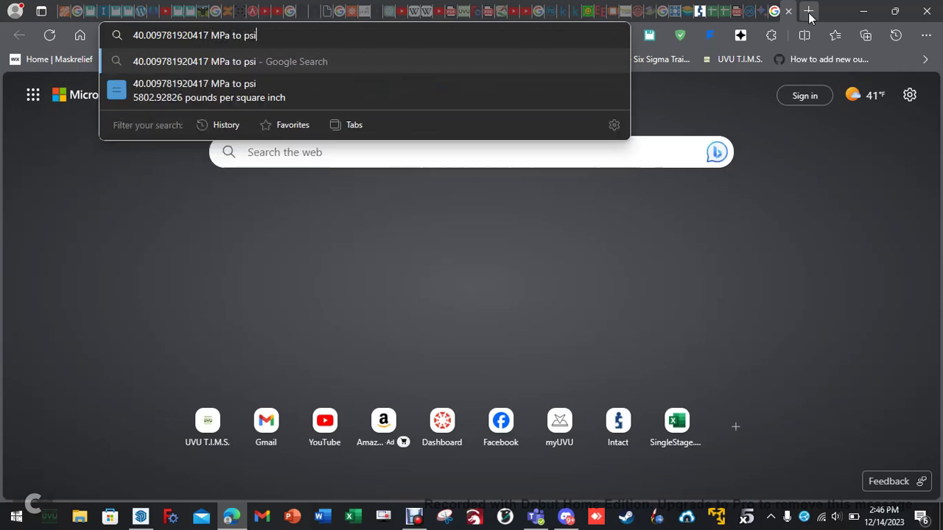
key("Return")
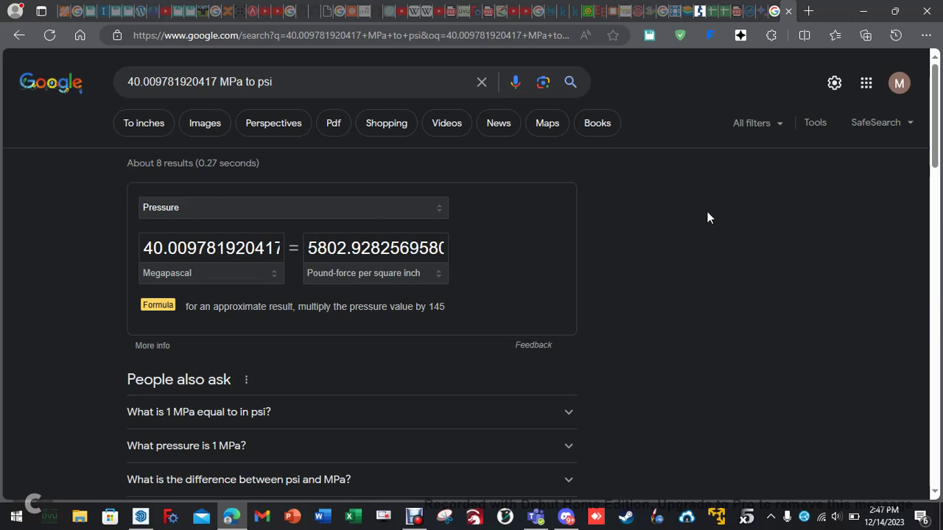
Step: Back in the Intact von Mises results, zoom out and orbit to face the blade and hub ring
left_click(864, 13)
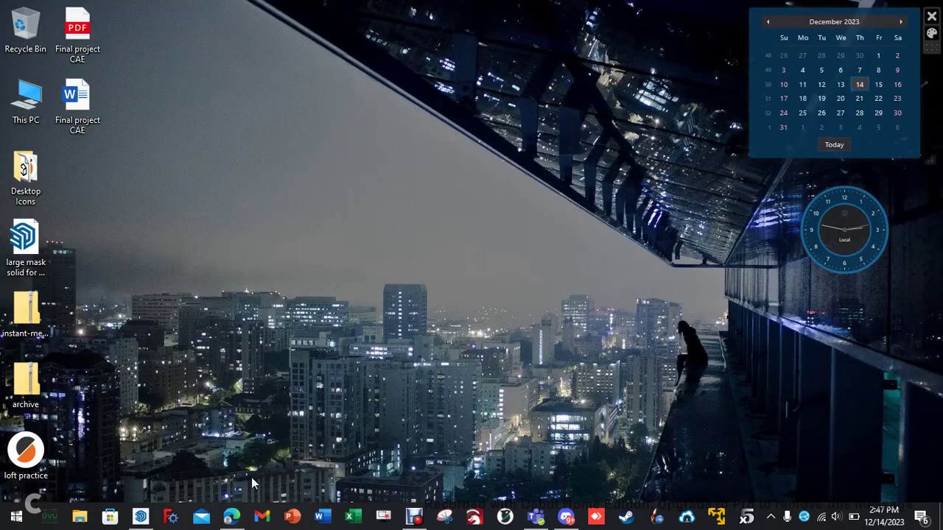
left_click(231, 516)
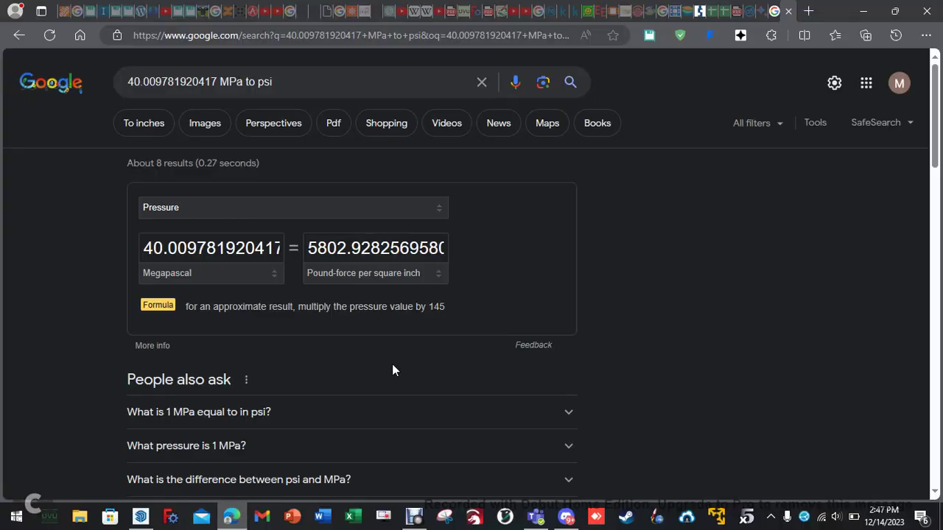
left_click(695, 12)
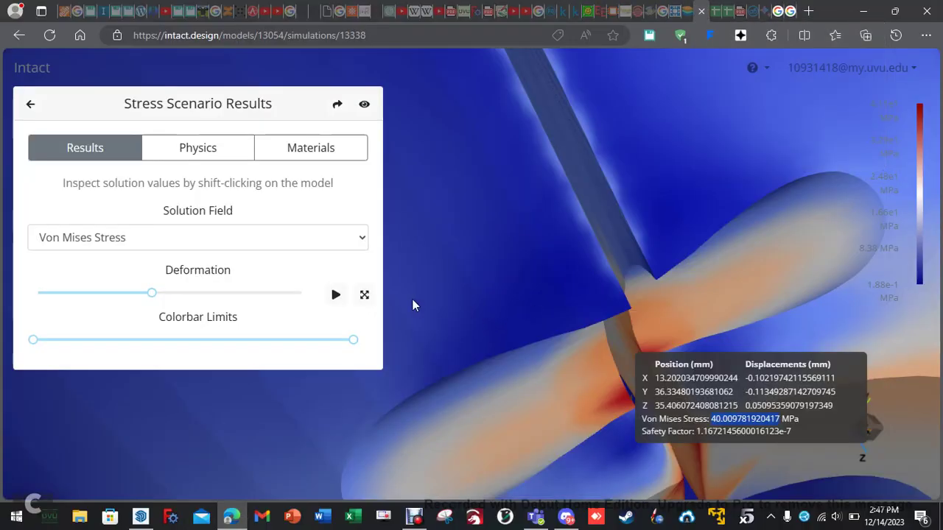
scroll(505, 295, "down", 5)
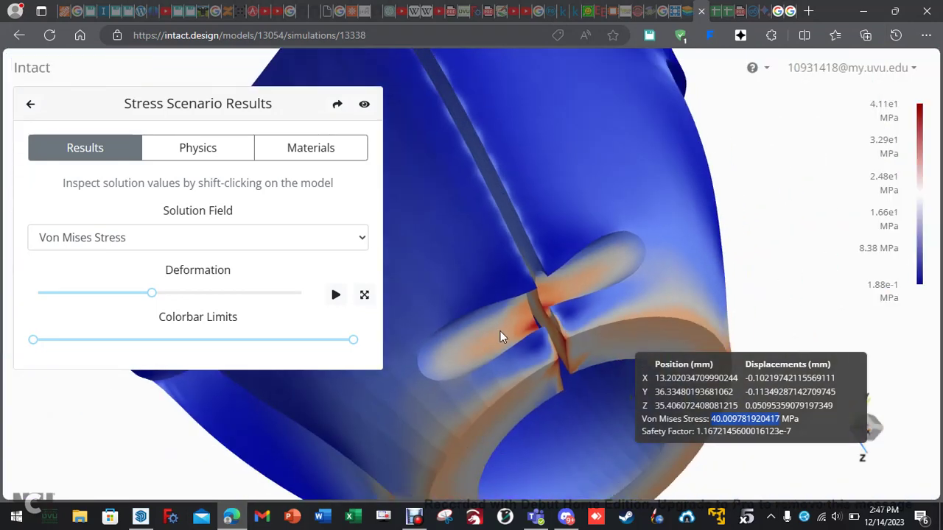
left_click_drag(516, 350, 588, 308)
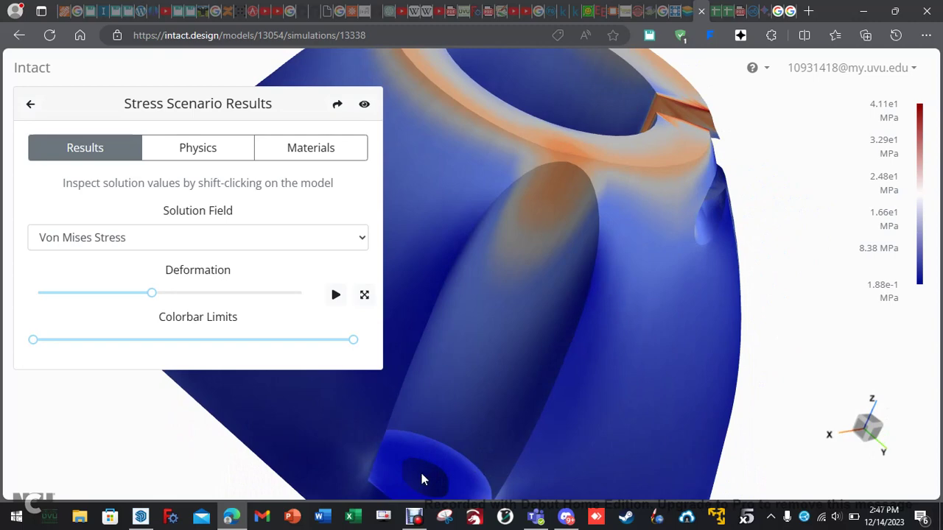